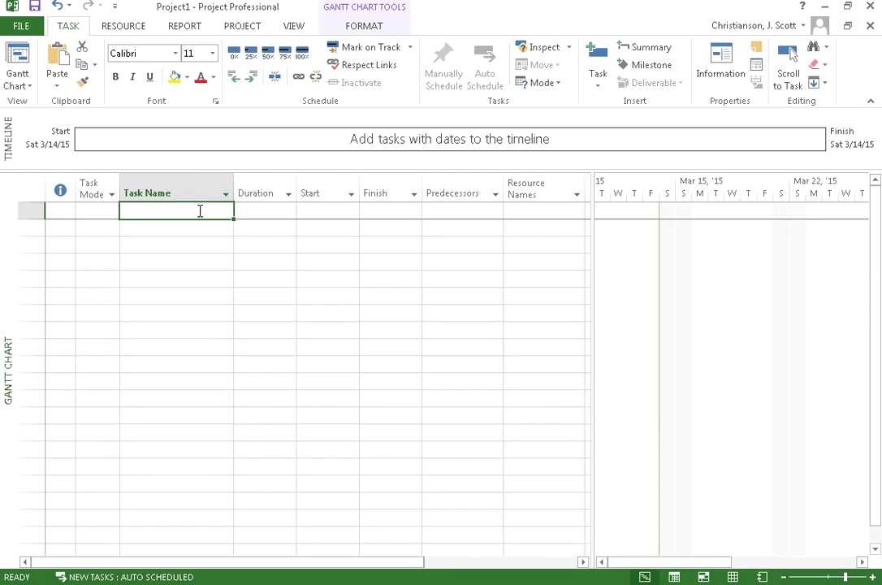
- Enter Task A, Task B and Task D as the first three tasks in the empty project
{"action": "type", "text": "Task A"}
{"action": "key", "text": "Return"}
{"action": "type", "text": "Task B"}
{"action": "key", "text": "Return"}
{"action": "type", "text": "Task D"}
{"action": "key", "text": "Return"}
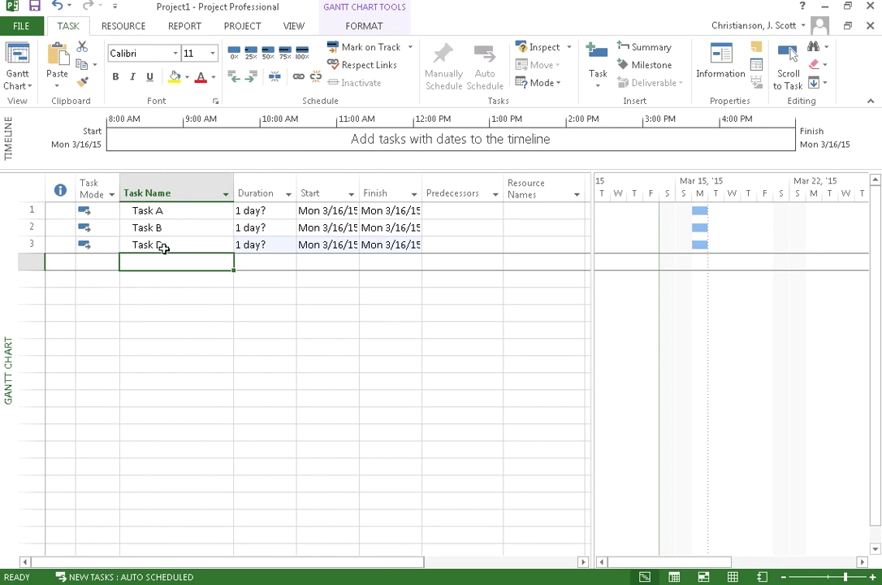
- Try inserting a new task above Task D, and undo the insertion
{"action": "left_click", "coordinate": [163, 248]}
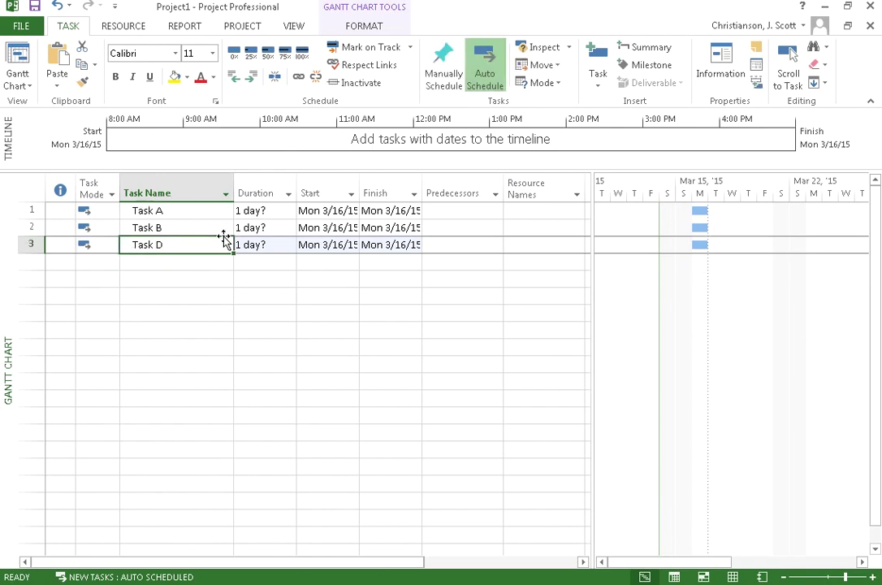
{"action": "left_click", "coordinate": [29, 244]}
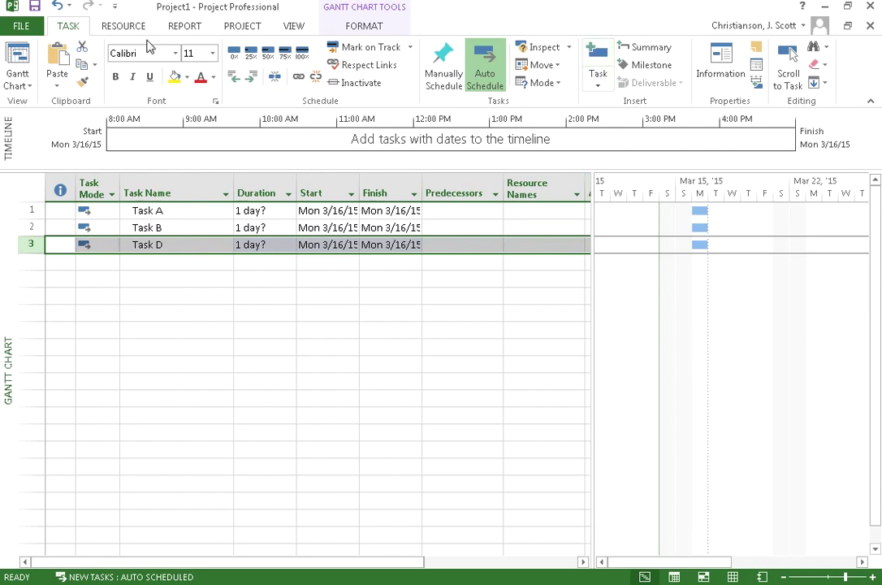
{"action": "left_click", "coordinate": [599, 70]}
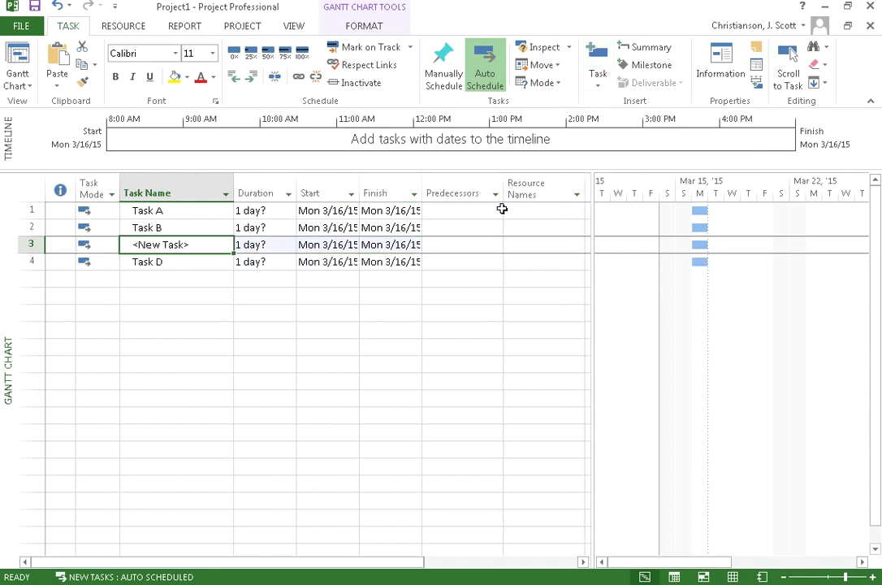
{"action": "key", "text": "ctrl+z"}
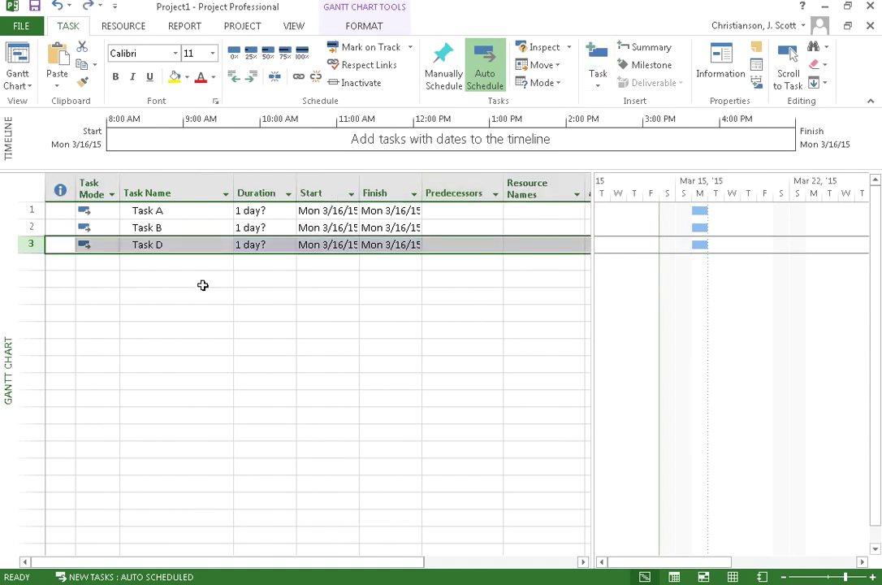
- Insert a new task directly above Task D and name it Task C
{"action": "right_click", "coordinate": [30, 245]}
{"action": "left_click", "coordinate": [62, 347]}
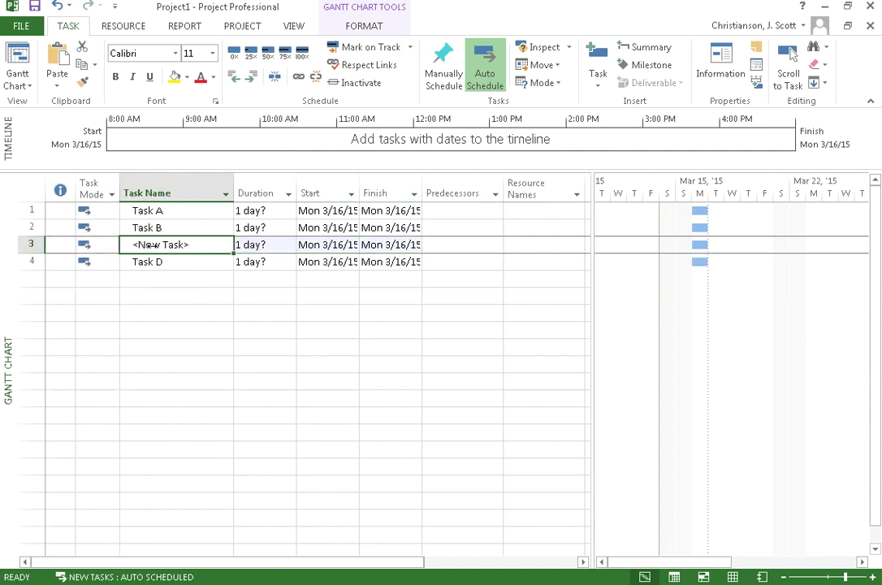
{"action": "type", "text": "Tak"}
{"action": "key", "text": "BackSpace"}
{"action": "type", "text": "sk C"}
{"action": "key", "text": "Return"}
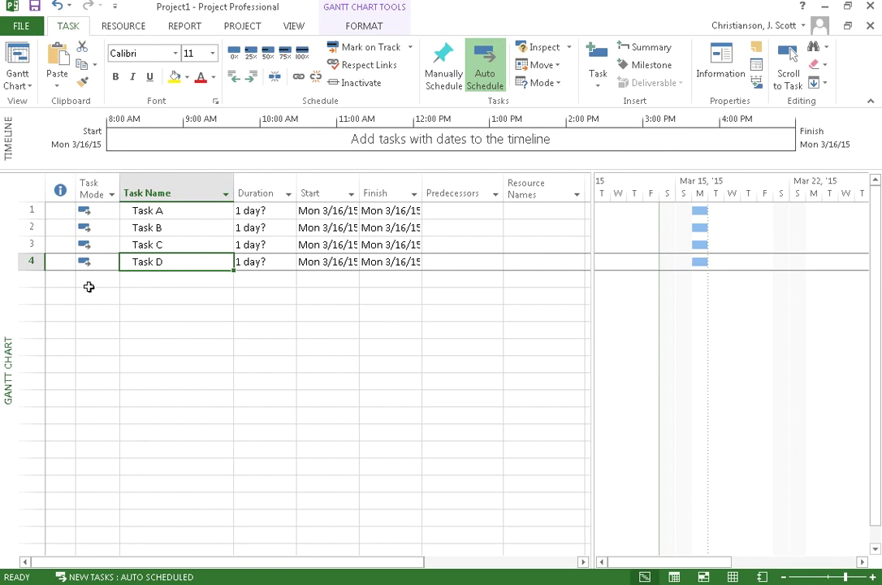
- Review the commands available for Task D and examine Task C's predecessor, resource and advanced settings
{"action": "right_click", "coordinate": [28, 261]}
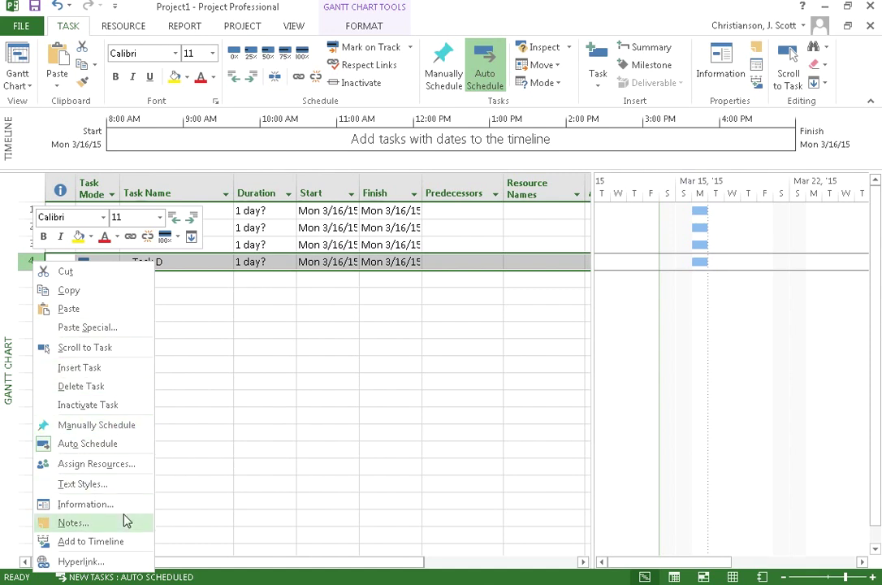
{"action": "left_click", "coordinate": [223, 390]}
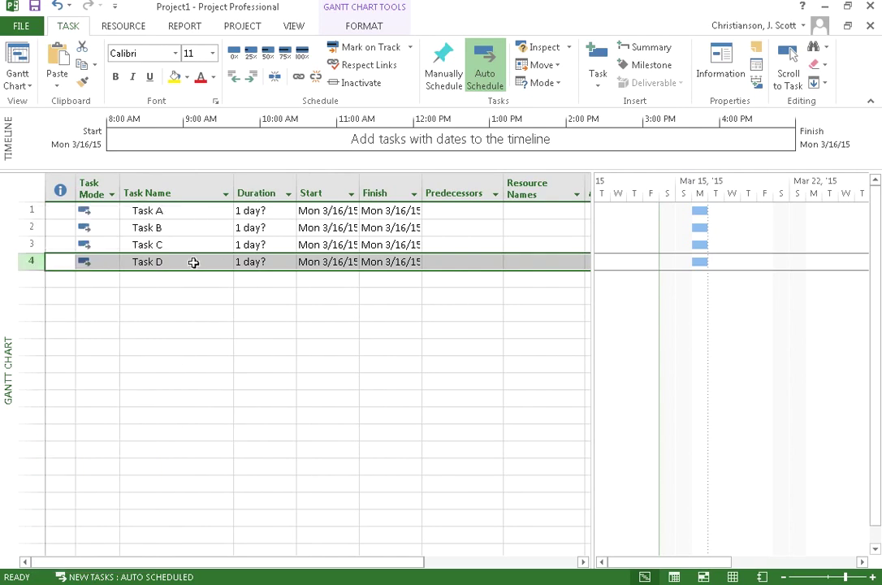
{"action": "double_click", "coordinate": [35, 244]}
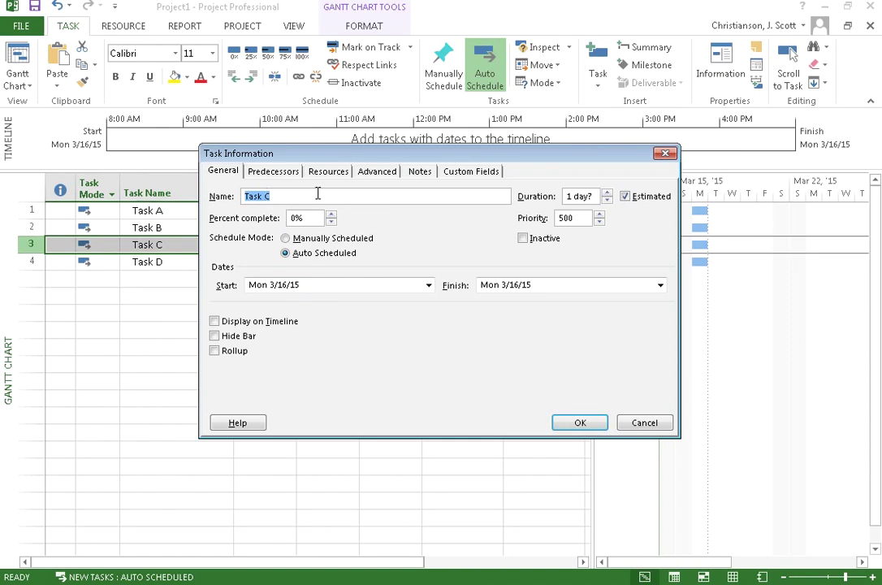
{"action": "left_click", "coordinate": [286, 172]}
{"action": "left_click", "coordinate": [334, 173]}
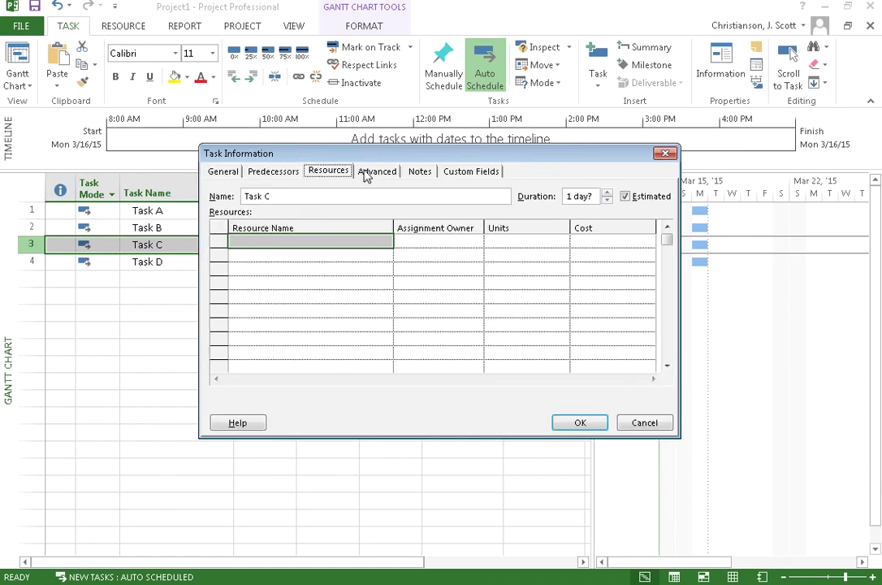
{"action": "left_click", "coordinate": [374, 172]}
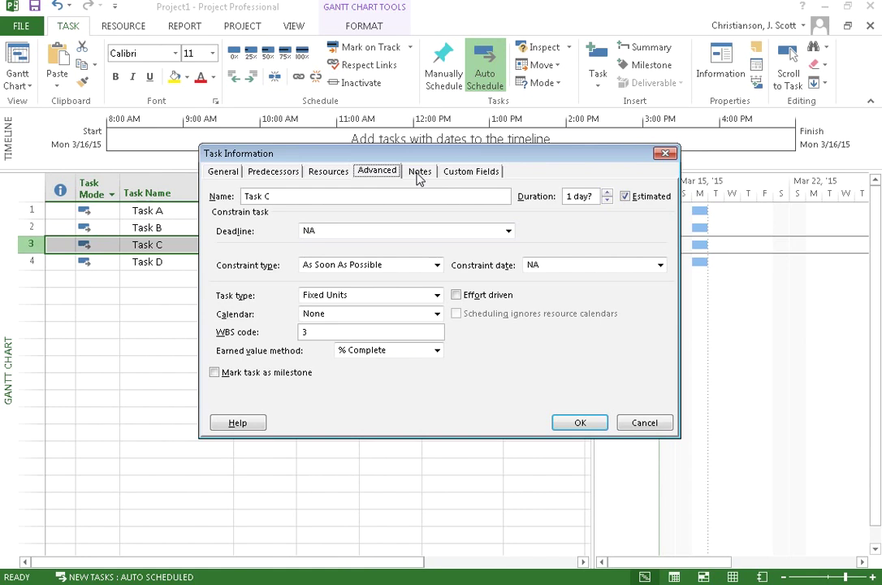
- Try the 24 Hours calendar for Task C, look through its remaining task information, and discard the change
{"action": "left_click", "coordinate": [437, 314]}
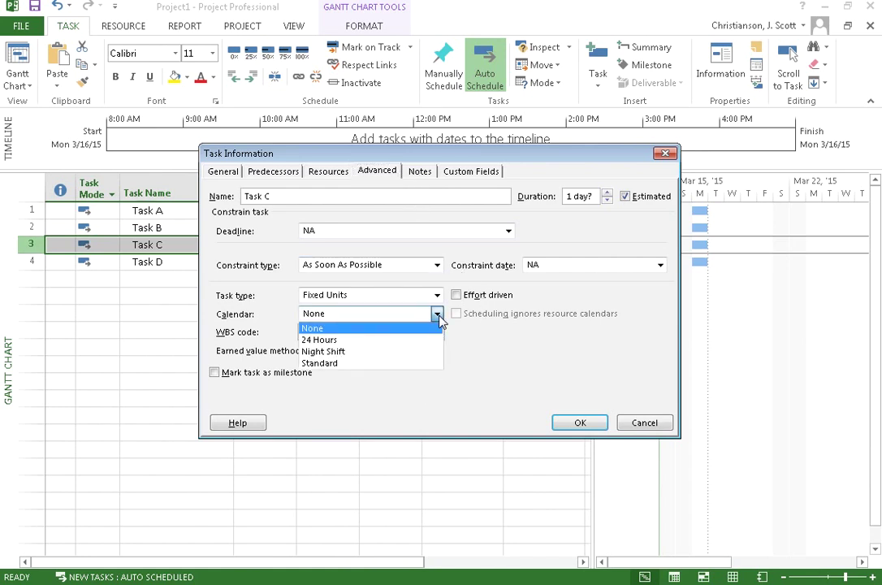
{"action": "left_click", "coordinate": [367, 340]}
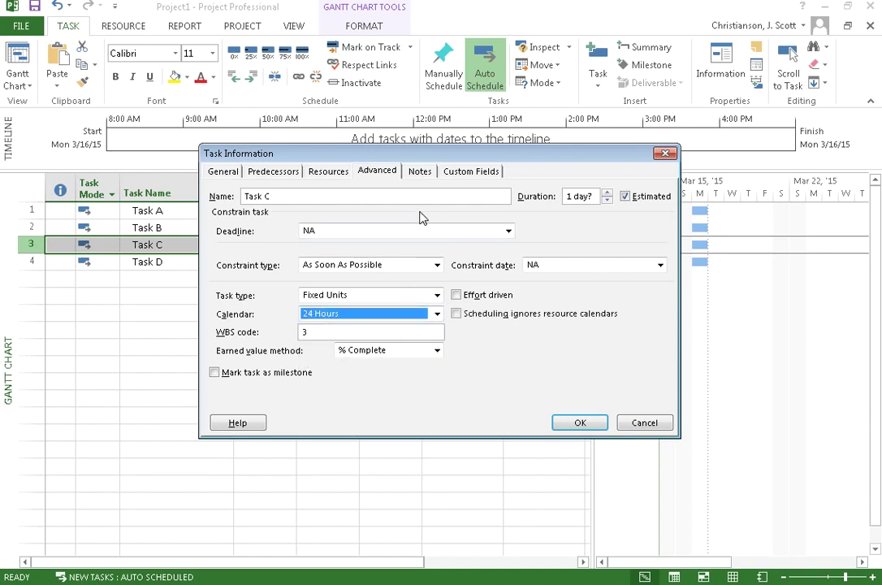
{"action": "left_click", "coordinate": [420, 171]}
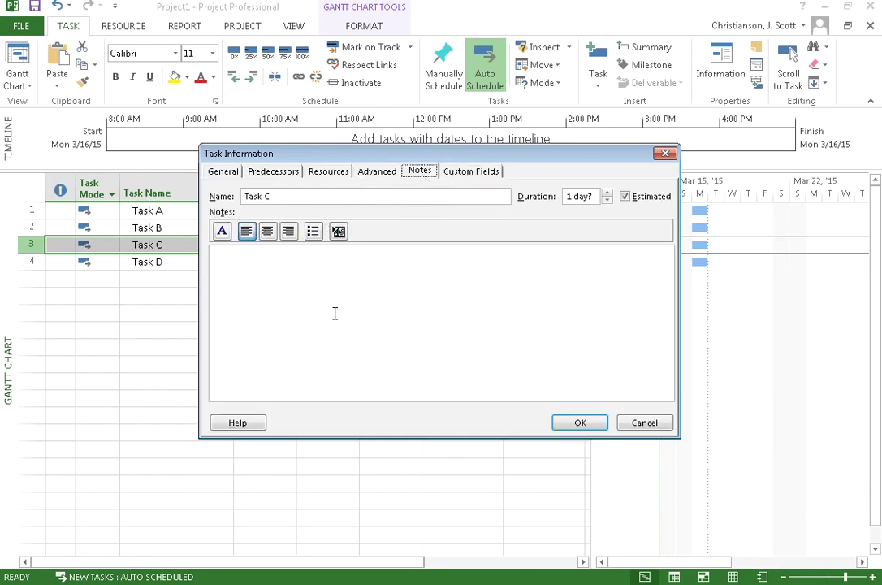
{"action": "left_click", "coordinate": [459, 173]}
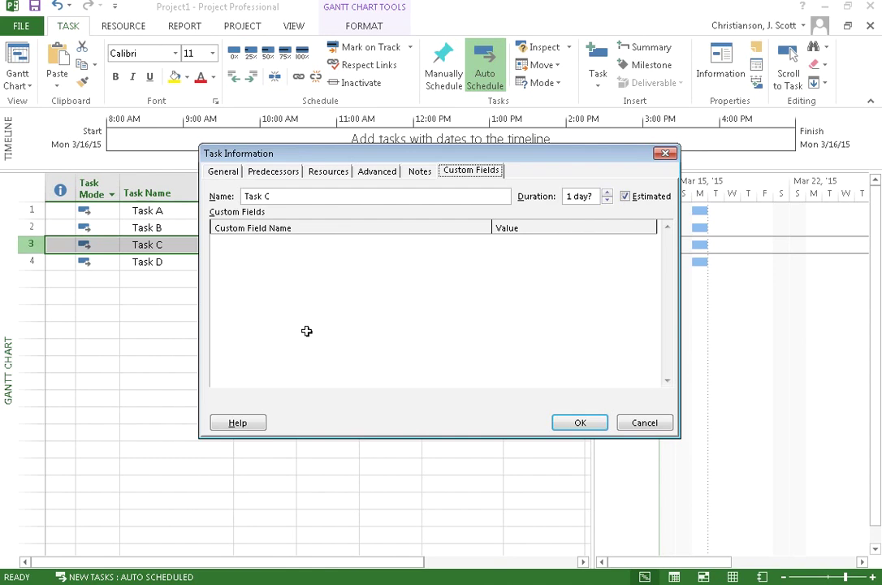
{"action": "left_click", "coordinate": [420, 172]}
{"action": "left_click", "coordinate": [370, 172]}
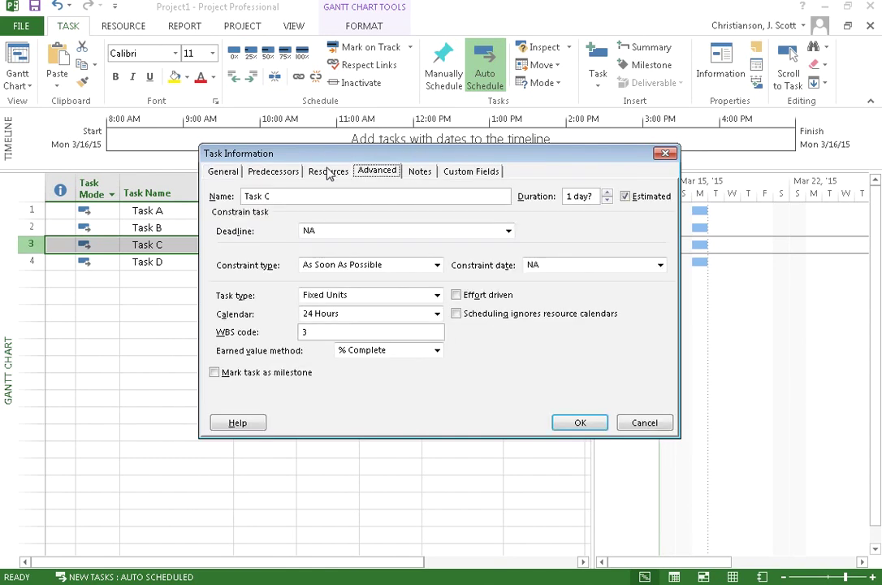
{"action": "left_click", "coordinate": [328, 172]}
{"action": "left_click", "coordinate": [253, 172]}
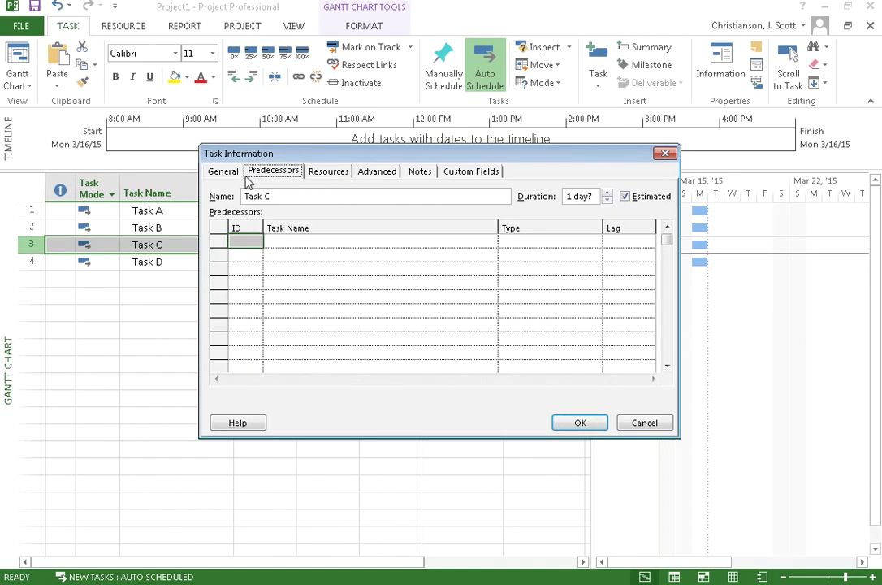
{"action": "left_click", "coordinate": [228, 174]}
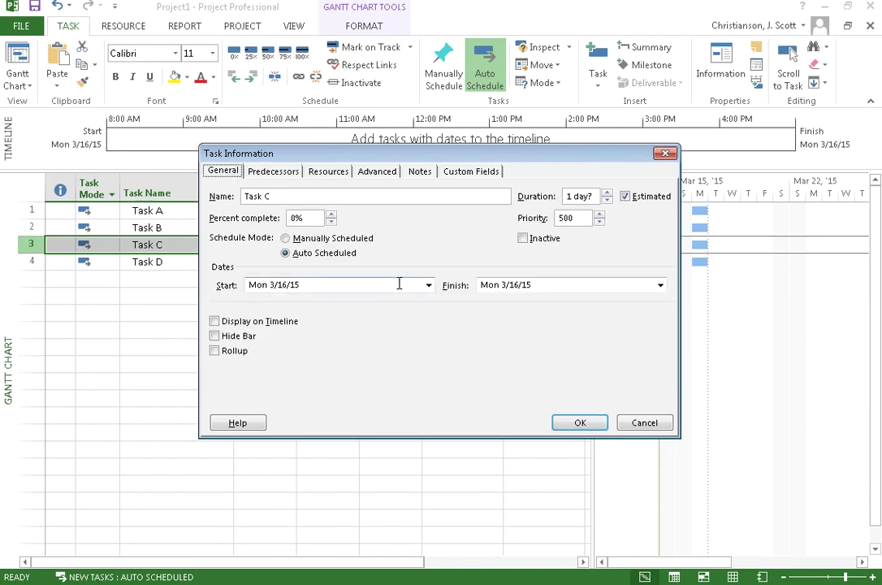
{"action": "left_click", "coordinate": [645, 423]}
{"action": "left_click", "coordinate": [261, 378]}
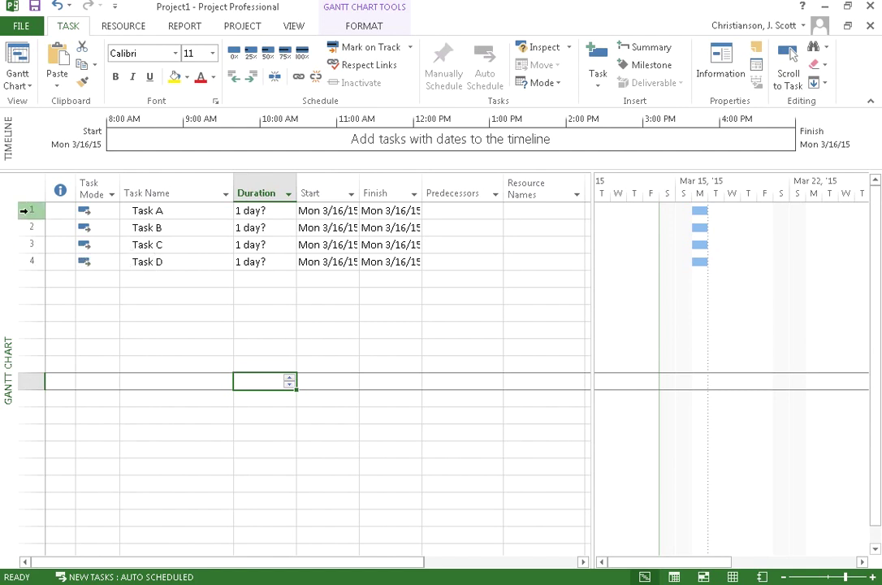
- Insert a new task above Task A and name it Summary 1
{"action": "left_click", "coordinate": [24, 210]}
{"action": "right_click", "coordinate": [32, 213]}
{"action": "left_click", "coordinate": [69, 316]}
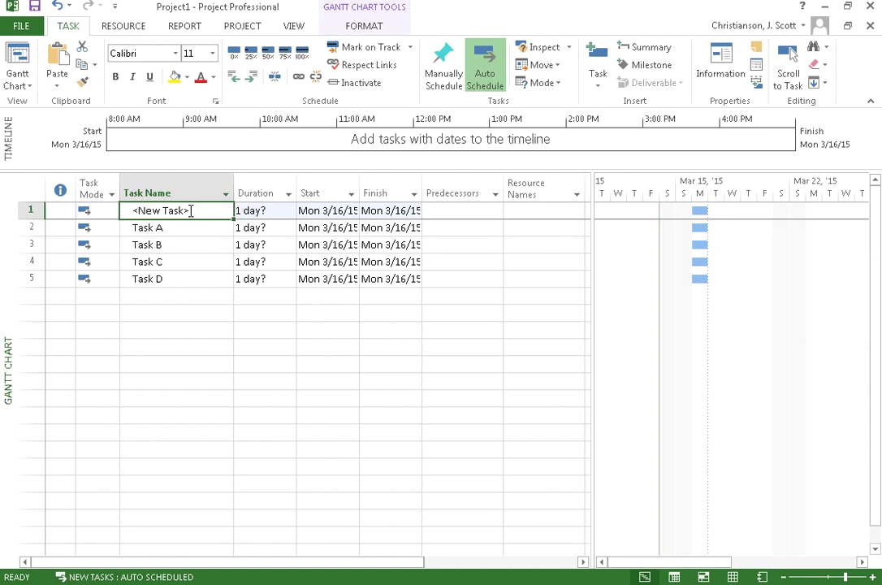
{"action": "left_click", "coordinate": [166, 210]}
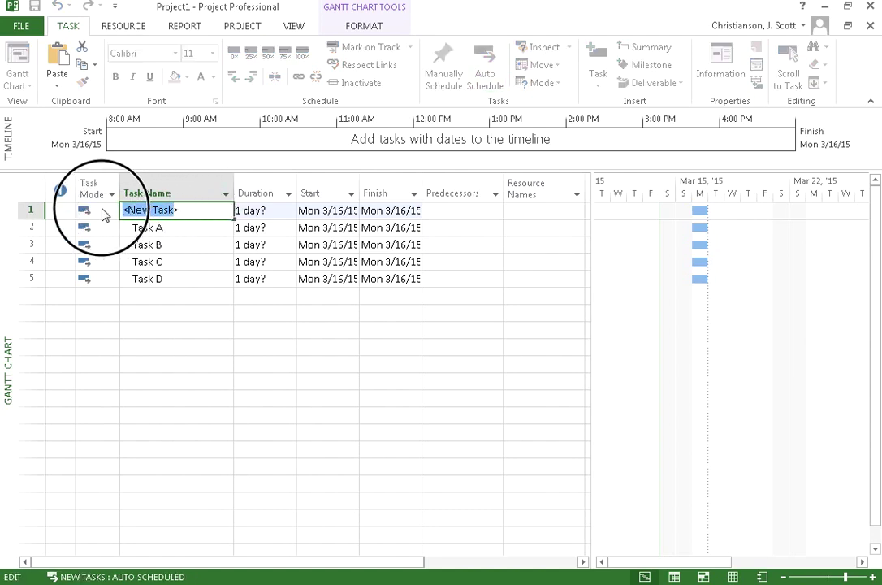
{"action": "key", "text": "BackSpace"}
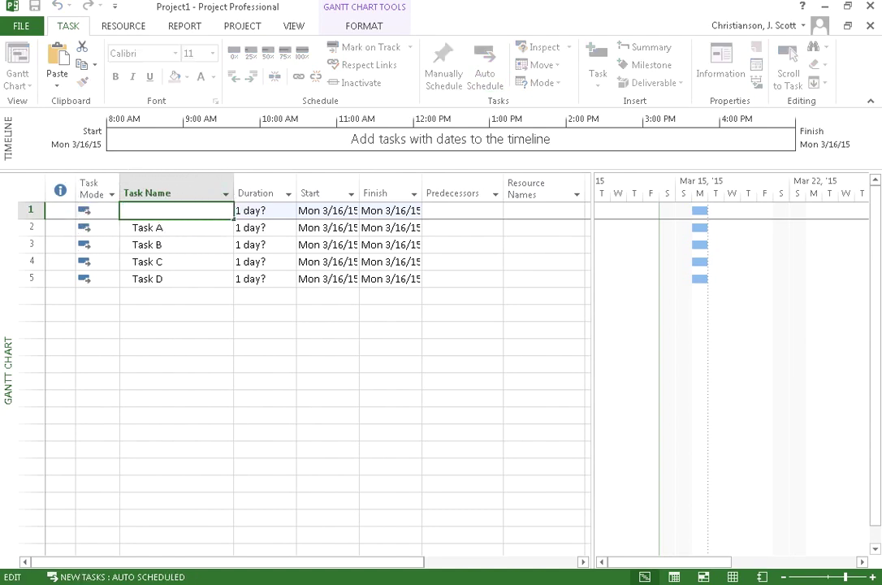
{"action": "type", "text": "Summary 1"}
{"action": "left_click", "coordinate": [148, 295]}
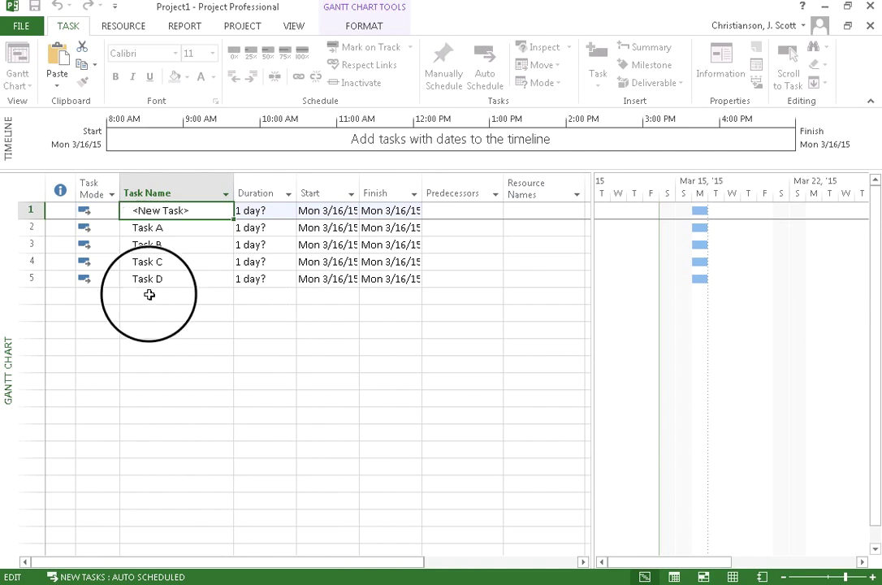
- Indent Task A through Task D as subtasks of Summary 1
{"action": "left_click", "coordinate": [29, 227]}
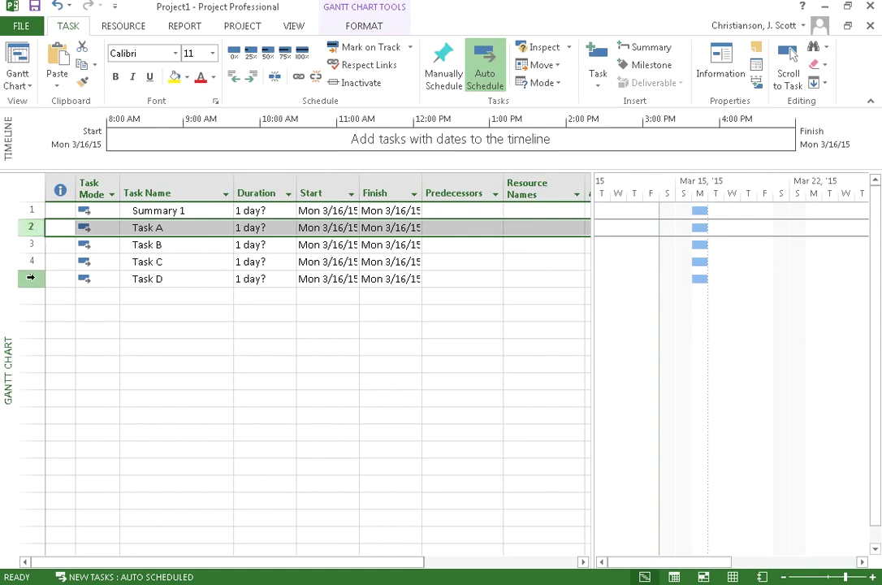
{"action": "left_click", "coordinate": [31, 278], "text": "shift"}
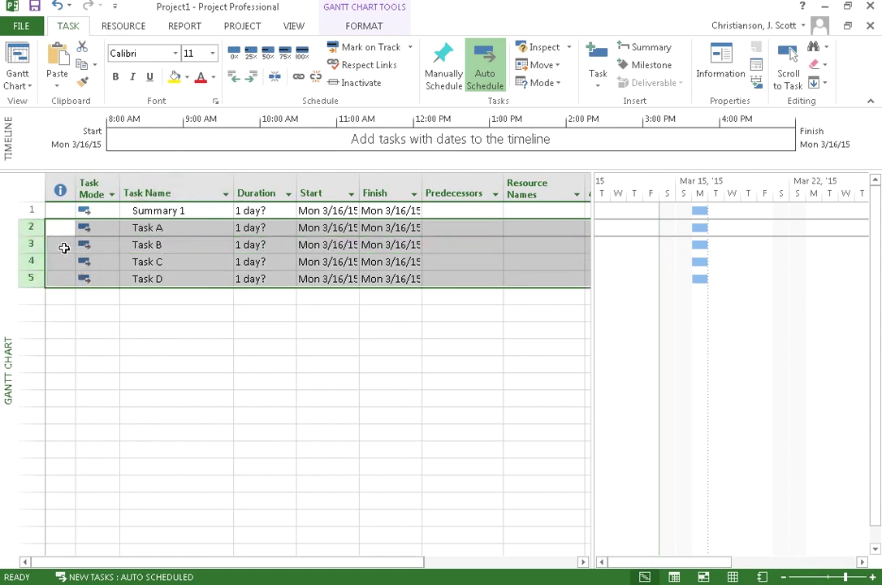
{"action": "left_click", "coordinate": [154, 245]}
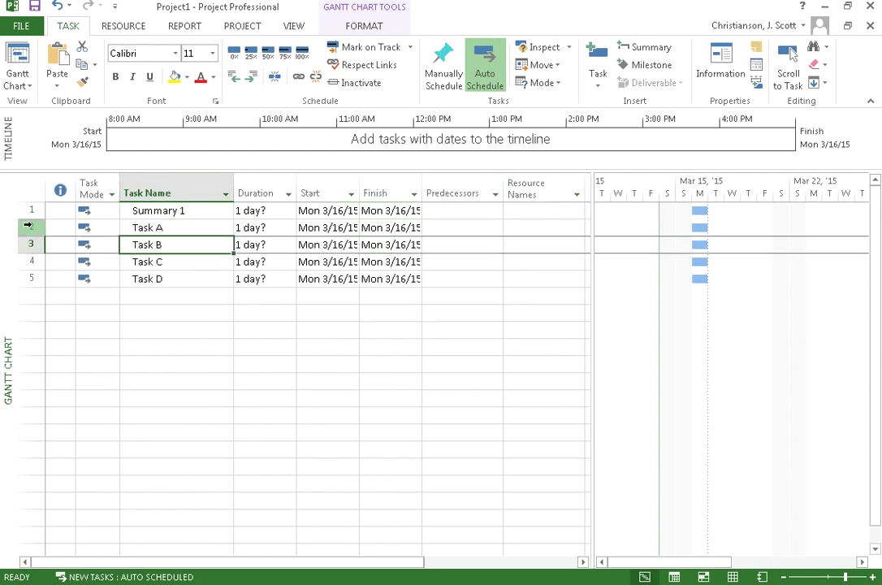
{"action": "left_click", "coordinate": [28, 226]}
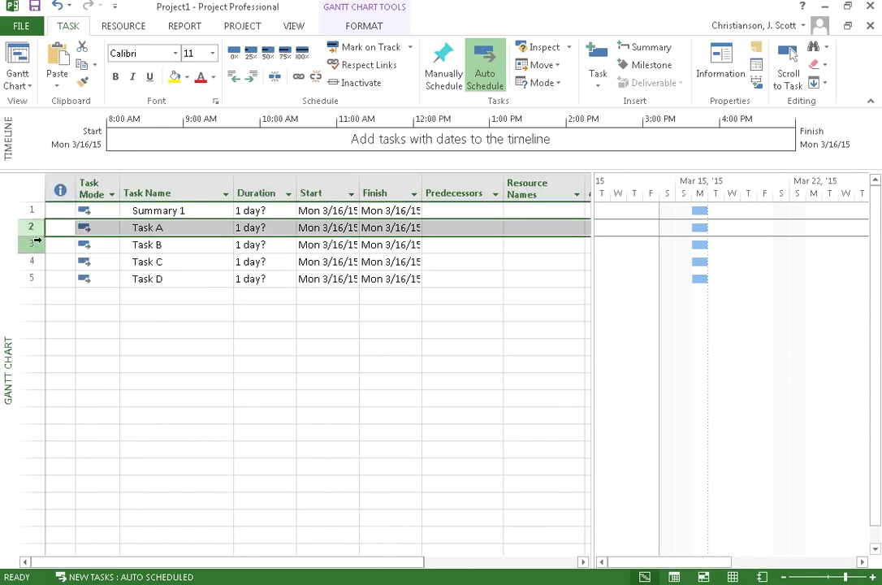
{"action": "left_click", "coordinate": [33, 279], "text": "shift"}
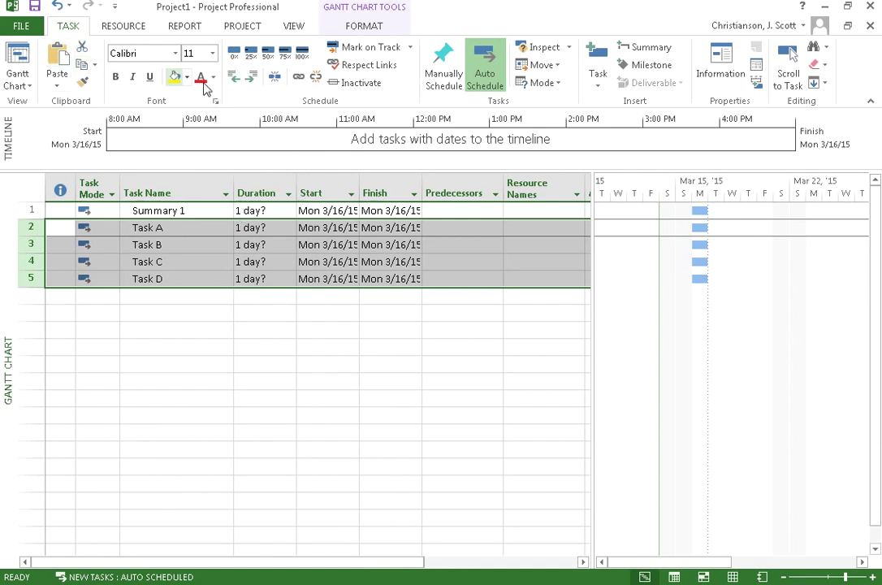
{"action": "left_click", "coordinate": [255, 84]}
{"action": "left_click", "coordinate": [231, 312]}
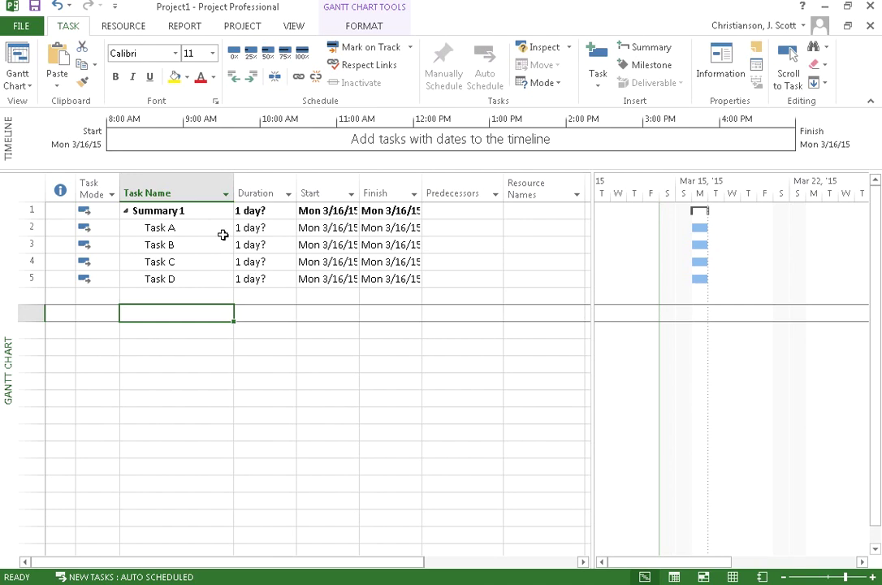
- Set the durations of Tasks A, B, C and D to 2, 3, 4 and 5 days respectively
{"action": "left_click", "coordinate": [265, 228]}
{"action": "type", "text": "2"}
{"action": "key", "text": "Return"}
{"action": "type", "text": "3"}
{"action": "key", "text": "Return"}
{"action": "type", "text": "4"}
{"action": "key", "text": "Return"}
{"action": "type", "text": "5"}
{"action": "key", "text": "Return"}
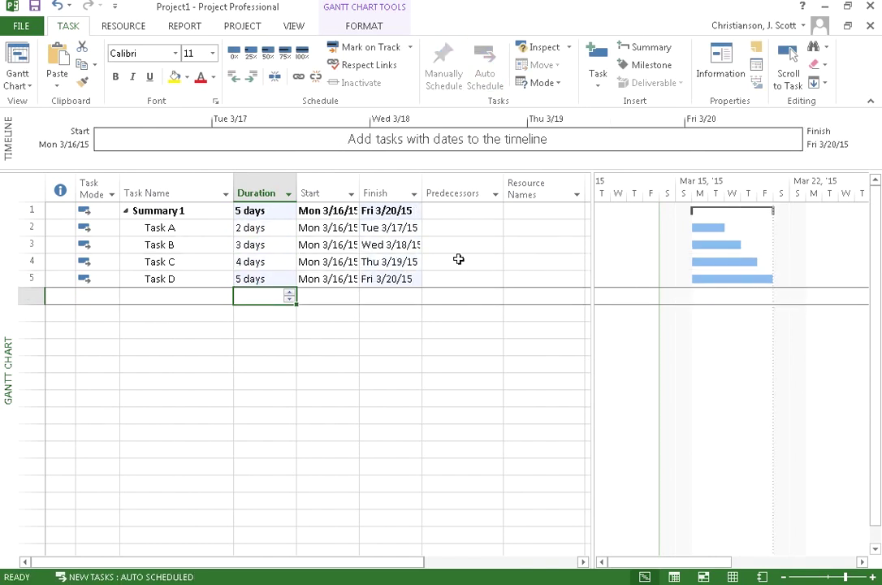
- Link the subtasks in sequence by setting the predecessors of Tasks B, C and D to 2, 3 and 4
{"action": "left_click", "coordinate": [460, 230]}
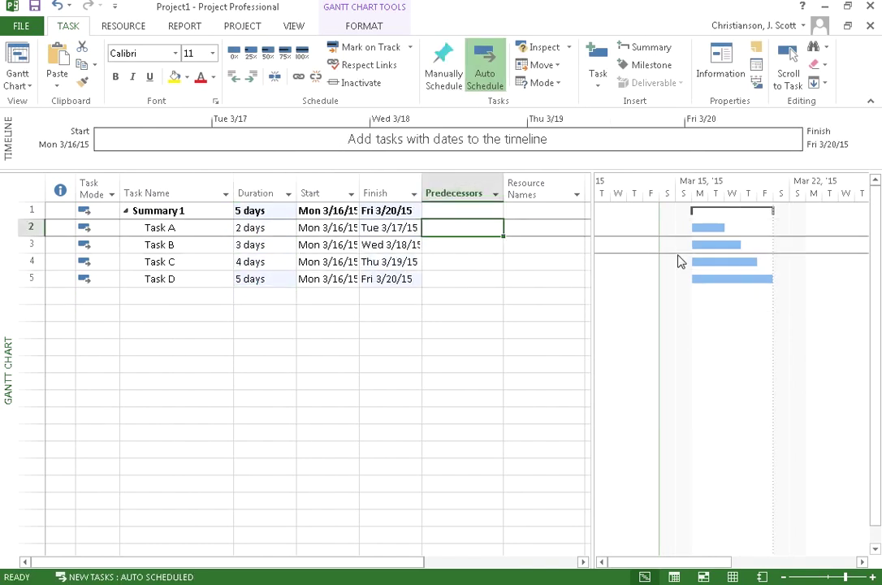
{"action": "key", "text": "Down"}
{"action": "type", "text": "2"}
{"action": "key", "text": "Return"}
{"action": "type", "text": "3"}
{"action": "key", "text": "Return"}
{"action": "type", "text": "4"}
{"action": "key", "text": "Return"}
{"action": "left_click", "coordinate": [443, 343]}
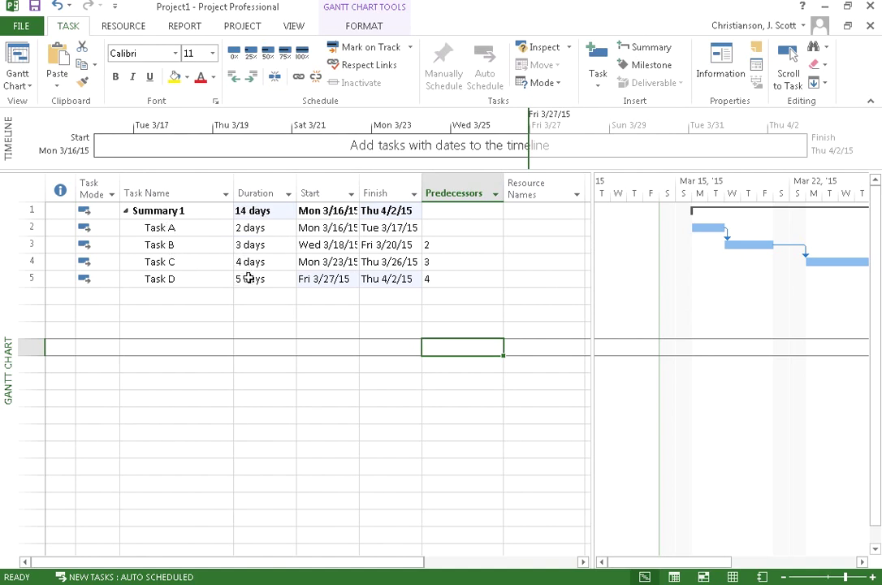
- Add a task named Summary 2 below Task D and outdent it to the top outline level
{"action": "left_click", "coordinate": [136, 294]}
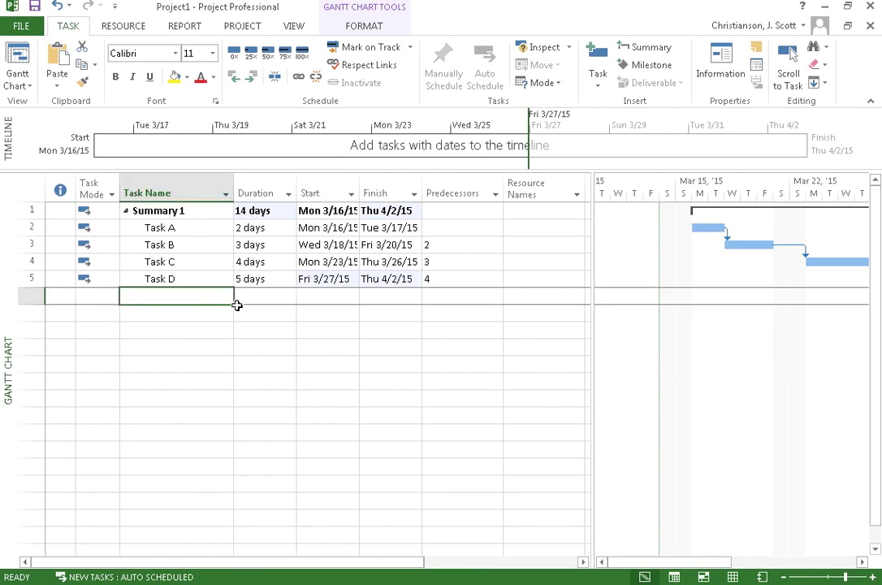
{"action": "type", "text": "Summary "}
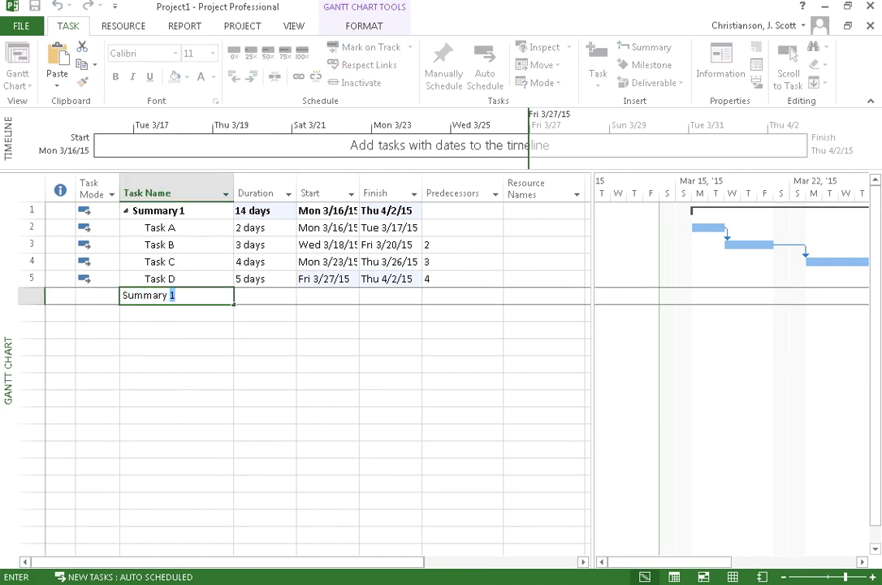
{"action": "type", "text": "2"}
{"action": "key", "text": "Return"}
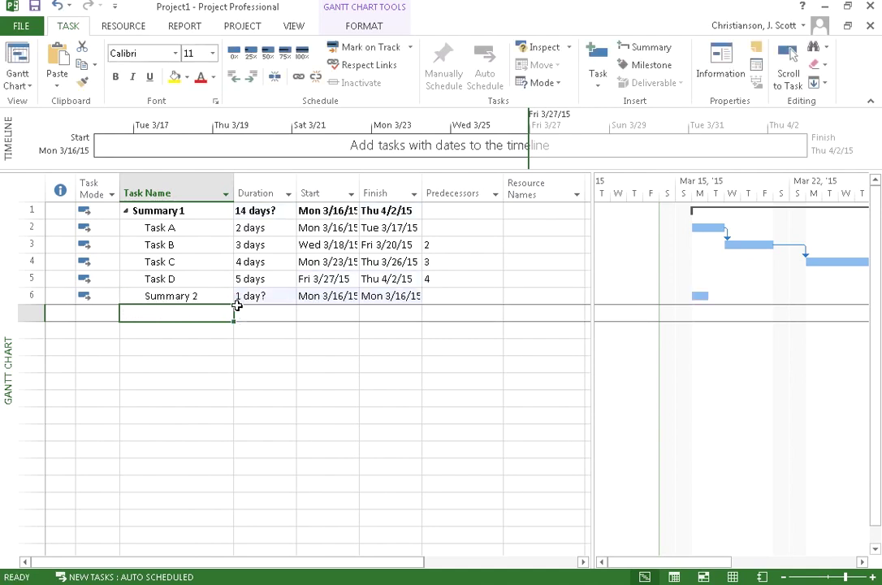
{"action": "left_click", "coordinate": [154, 296]}
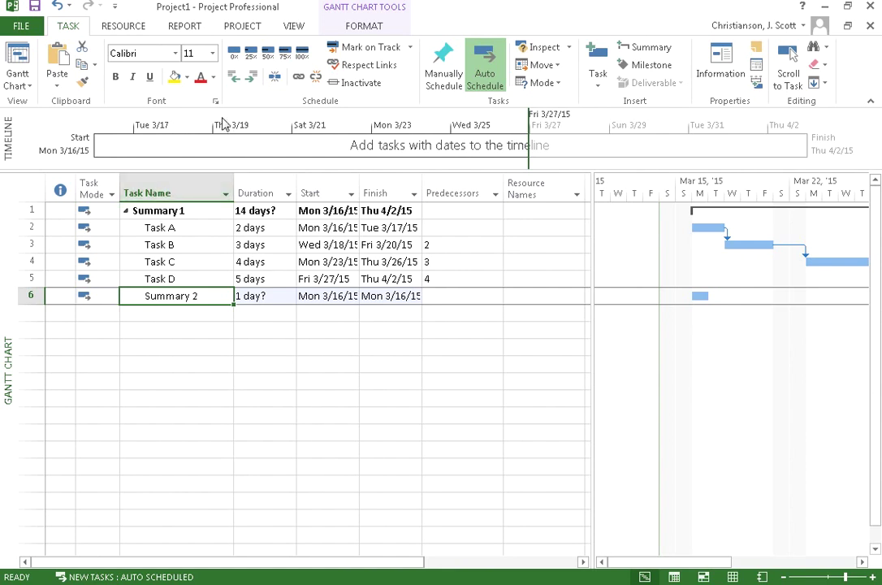
{"action": "left_click", "coordinate": [234, 79]}
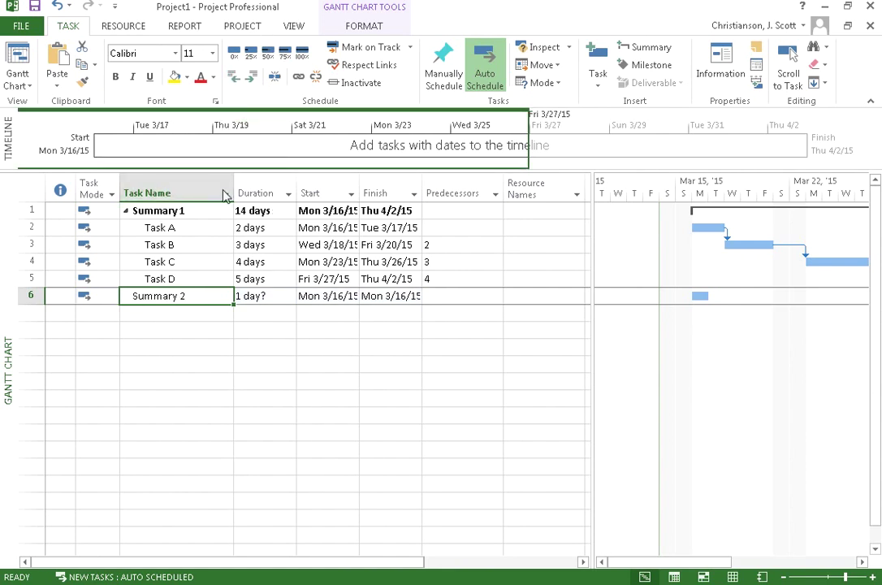
- Add three tasks named Task E, Task F and Task G below Summary 2
{"action": "left_click", "coordinate": [183, 317]}
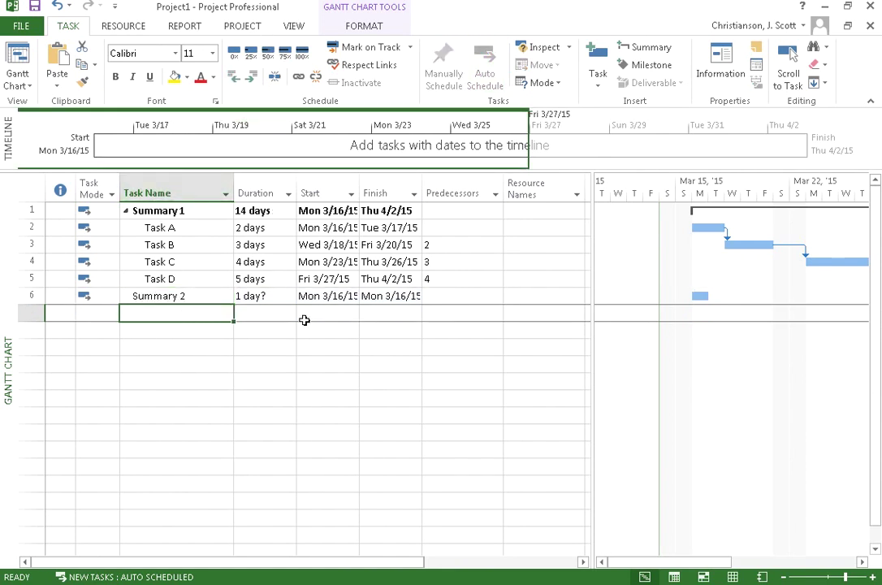
{"action": "type", "text": "Task E"}
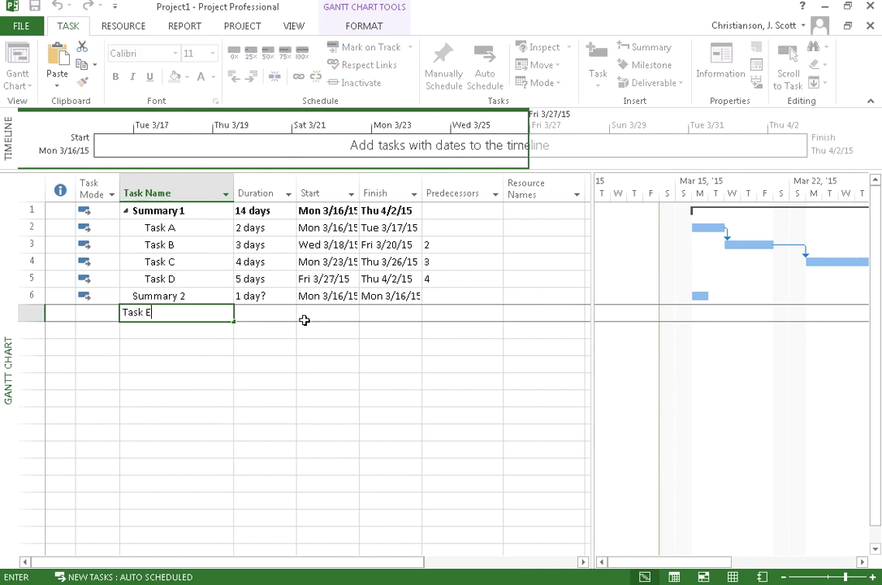
{"action": "key", "text": "Return"}
{"action": "type", "text": "Task "}
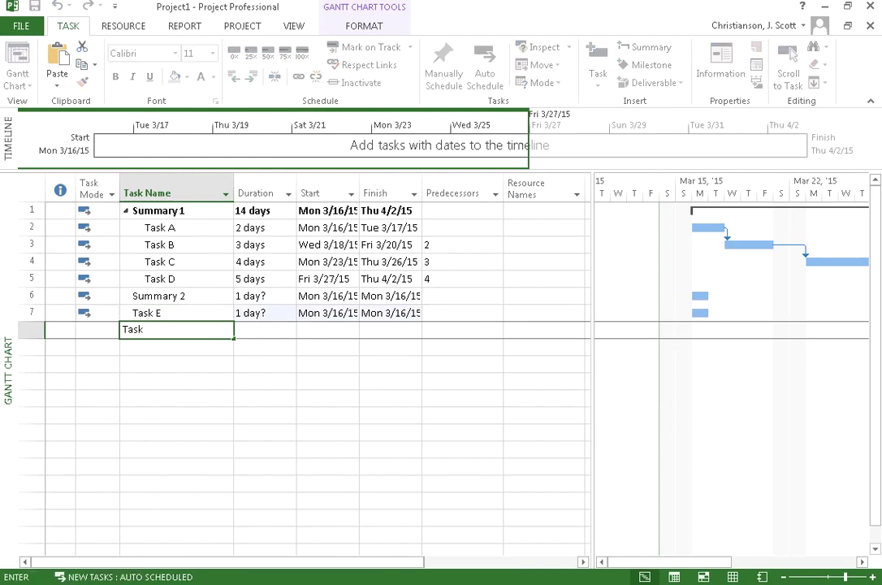
{"action": "type", "text": "F"}
{"action": "key", "text": "Return"}
{"action": "type", "text": "Tas"}
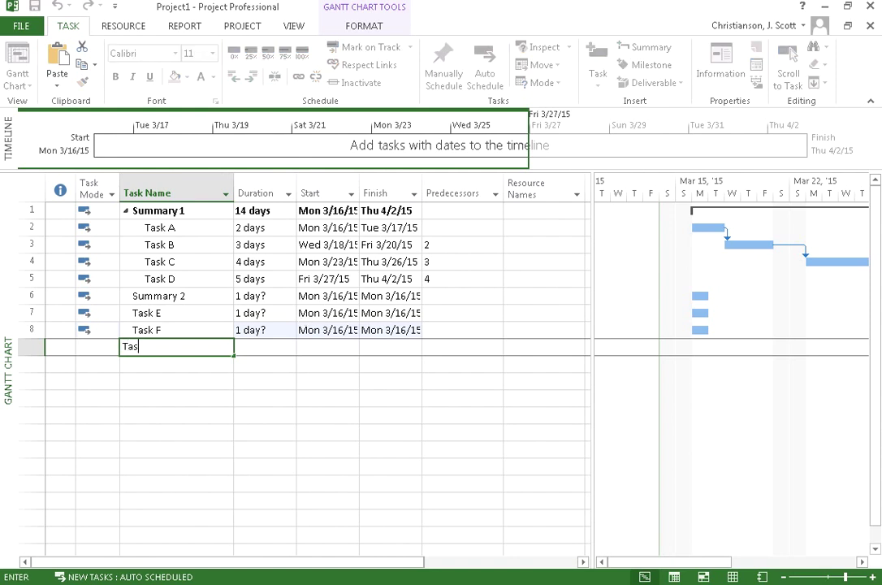
{"action": "type", "text": "k G"}
{"action": "key", "text": "Return"}
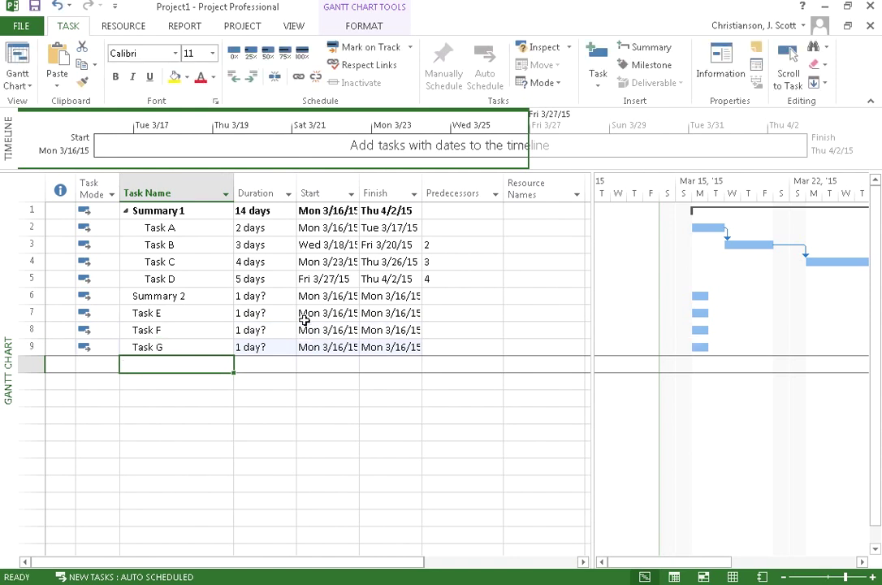
- Indent Task E through Task G as subtasks of Summary 2
{"action": "left_click", "coordinate": [31, 312]}
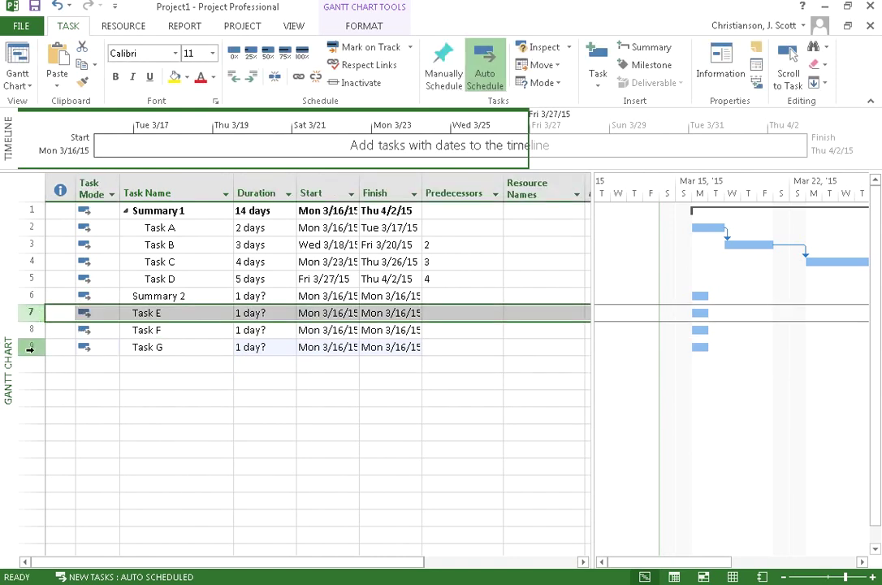
{"action": "left_click", "coordinate": [31, 347], "text": "shift"}
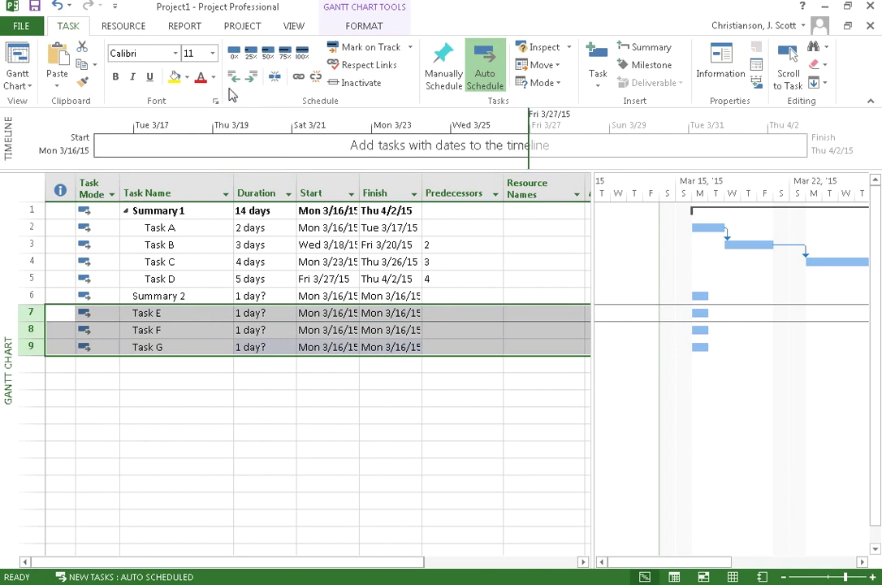
{"action": "left_click", "coordinate": [252, 78]}
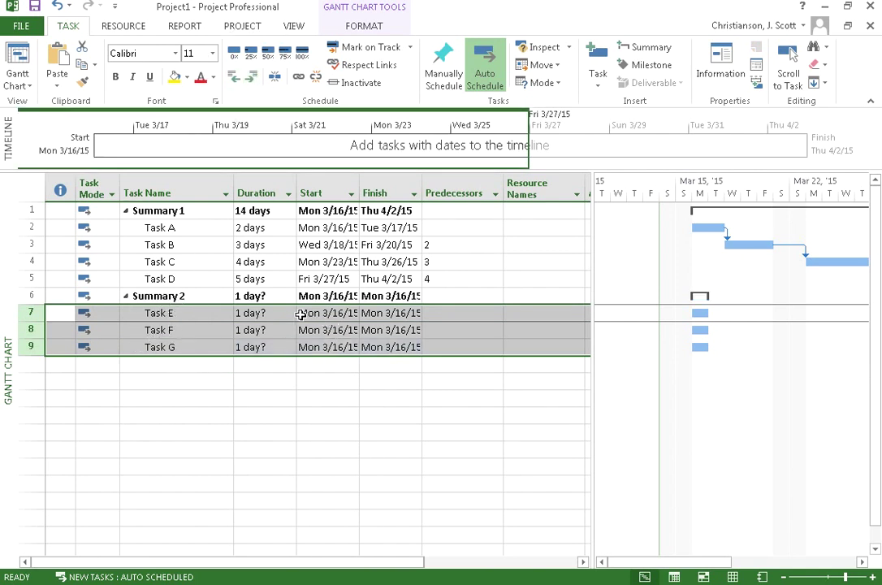
- Set the durations of Tasks E, F and G to 2, 3 and 4 days respectively
{"action": "left_click", "coordinate": [272, 316]}
{"action": "type", "text": "2"}
{"action": "key", "text": "Return"}
{"action": "type", "text": "3"}
{"action": "key", "text": "Return"}
{"action": "type", "text": "4"}
{"action": "key", "text": "Return"}
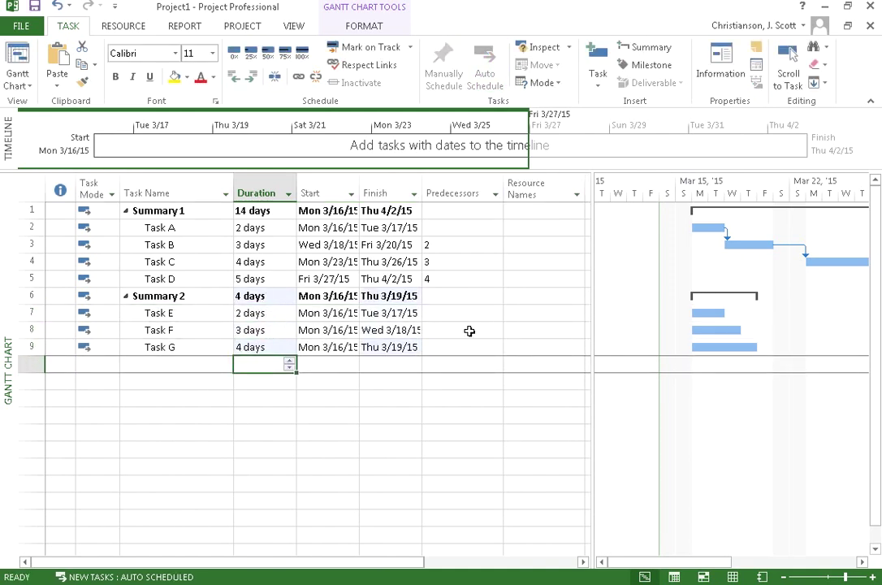
- Link Summary 2's subtasks in sequence by setting the predecessors of Tasks F and G to 7 and 8
{"action": "left_click", "coordinate": [471, 330]}
{"action": "type", "text": "7"}
{"action": "key", "text": "Return"}
{"action": "type", "text": "8"}
{"action": "key", "text": "Return"}
{"action": "left_click", "coordinate": [424, 389]}
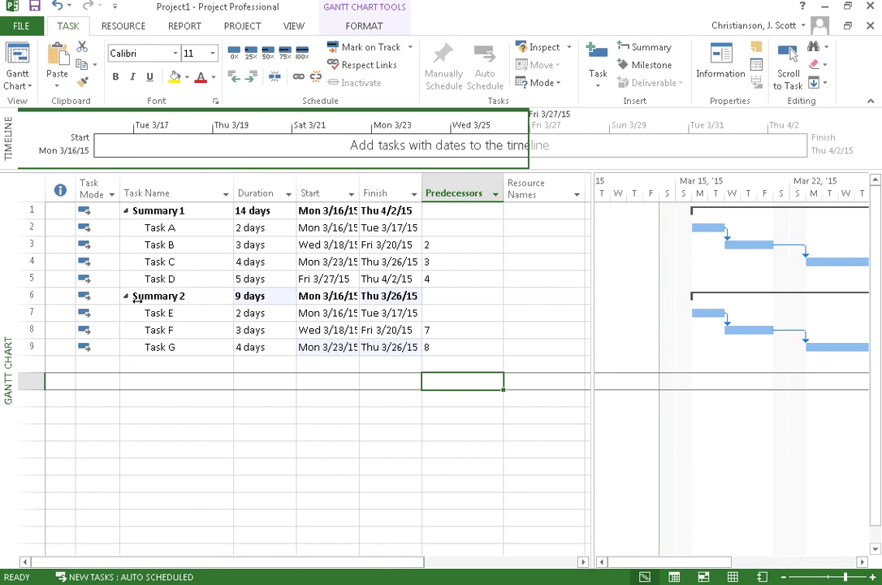
- Collapse Summary 2 and Summary 1 to view only the summary rows, and expand both again
{"action": "left_click", "coordinate": [128, 296]}
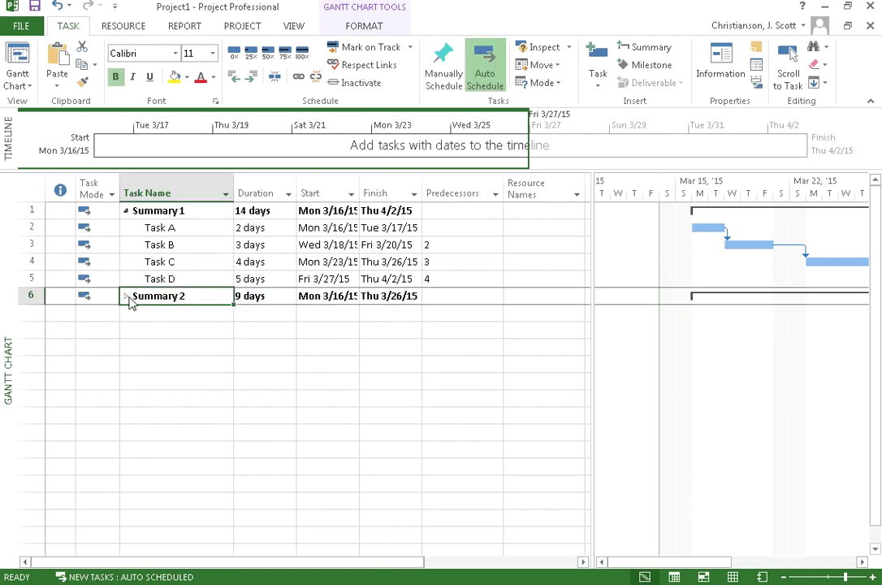
{"action": "left_click", "coordinate": [127, 211]}
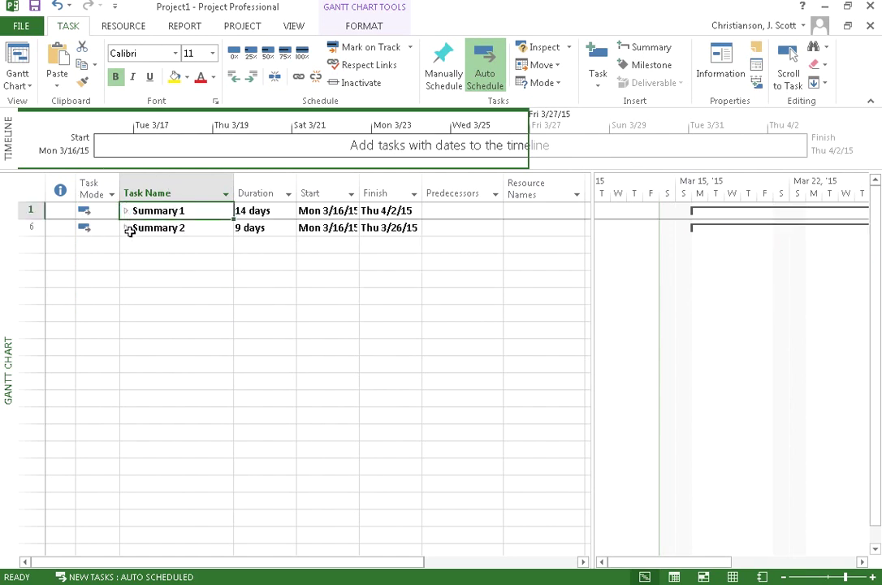
{"action": "left_click", "coordinate": [127, 228]}
{"action": "left_click", "coordinate": [126, 211]}
- Add three tasks named subsummary, Task M and Task N below Task G
{"action": "left_click", "coordinate": [144, 363]}
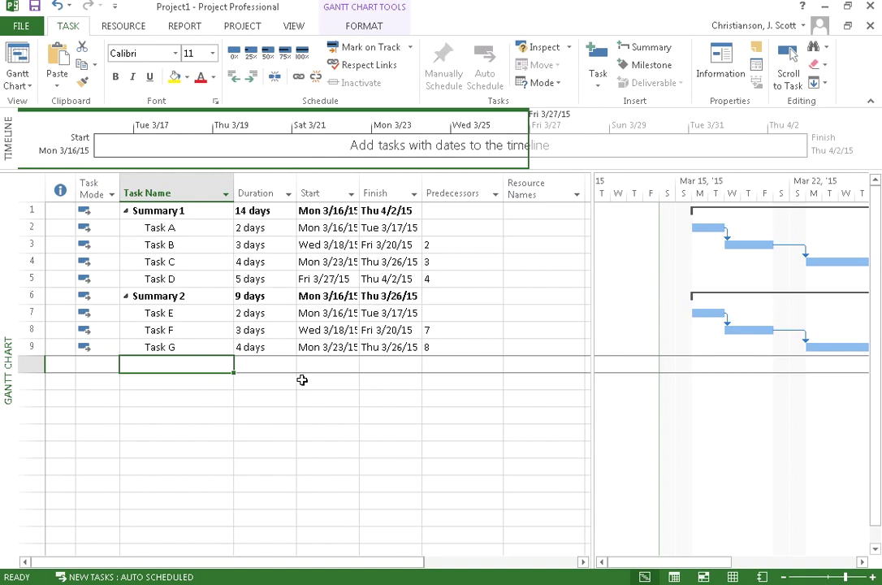
{"action": "type", "text": "subsummary"}
{"action": "key", "text": "Return"}
{"action": "type", "text": "Task M"}
{"action": "key", "text": "Return"}
{"action": "type", "text": "Task N"}
{"action": "key", "text": "Return"}
- Indent Task M and Task N as subtasks of subsummary
{"action": "left_click_drag", "start_coordinate": [30, 380], "coordinate": [31, 397]}
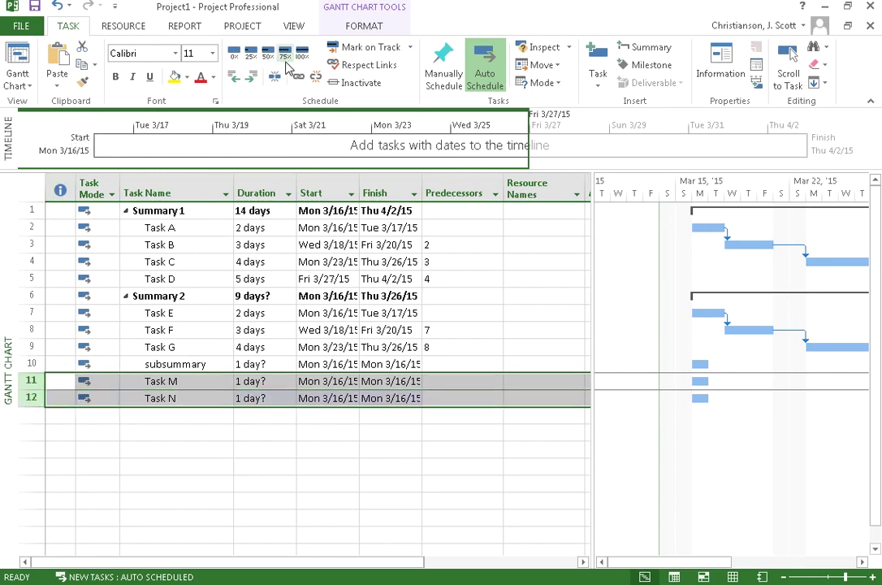
{"action": "left_click", "coordinate": [252, 76]}
{"action": "left_click", "coordinate": [261, 415]}
- Set the duration of Task M to 3 days and Task N to 4 days
{"action": "left_click", "coordinate": [258, 387]}
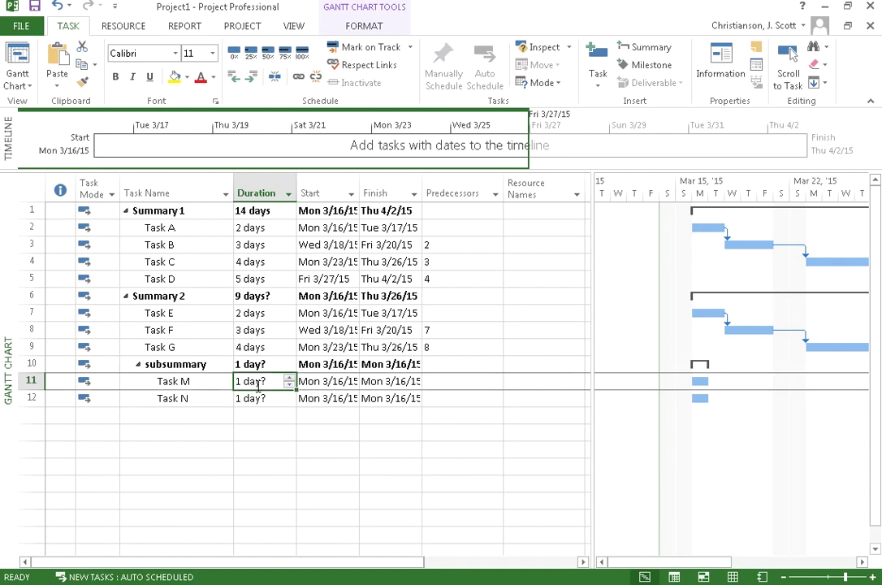
{"action": "type", "text": "3 days"}
{"action": "key", "text": "Return"}
{"action": "type", "text": "4 days"}
{"action": "key", "text": "Return"}
- Link Task N to Task M by setting its predecessor to 11
{"action": "left_click", "coordinate": [444, 395]}
{"action": "type", "text": "11"}
{"action": "key", "text": "Return"}
{"action": "left_click", "coordinate": [388, 449]}
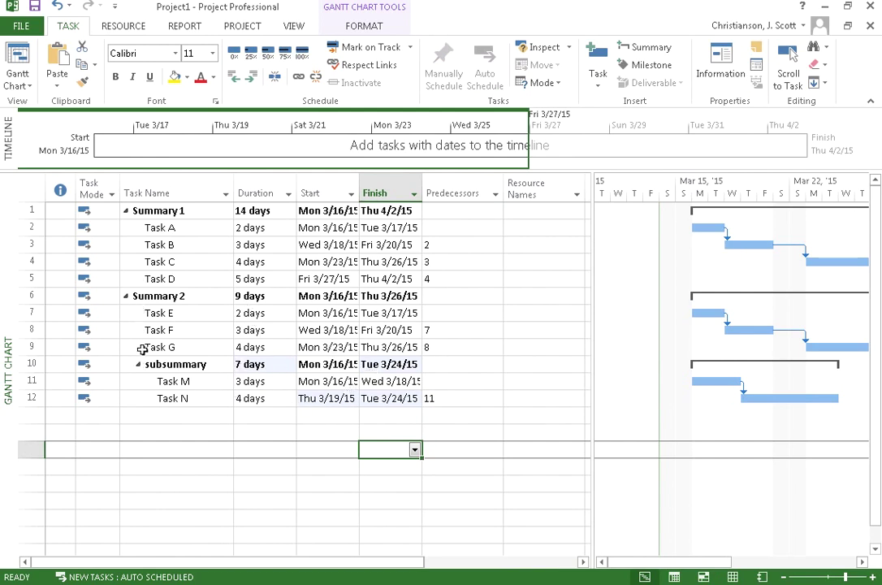
- Collapse subsummary and Summary 2 to check the nested outline, and expand them again
{"action": "left_click", "coordinate": [140, 367]}
{"action": "left_click", "coordinate": [125, 296]}
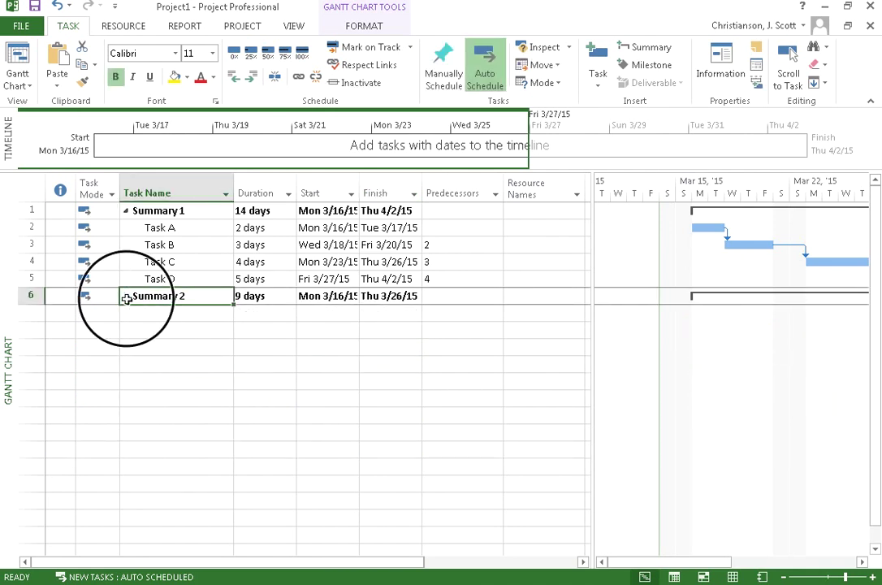
{"action": "key", "text": "alt+shift+plus"}
{"action": "left_click", "coordinate": [139, 365]}
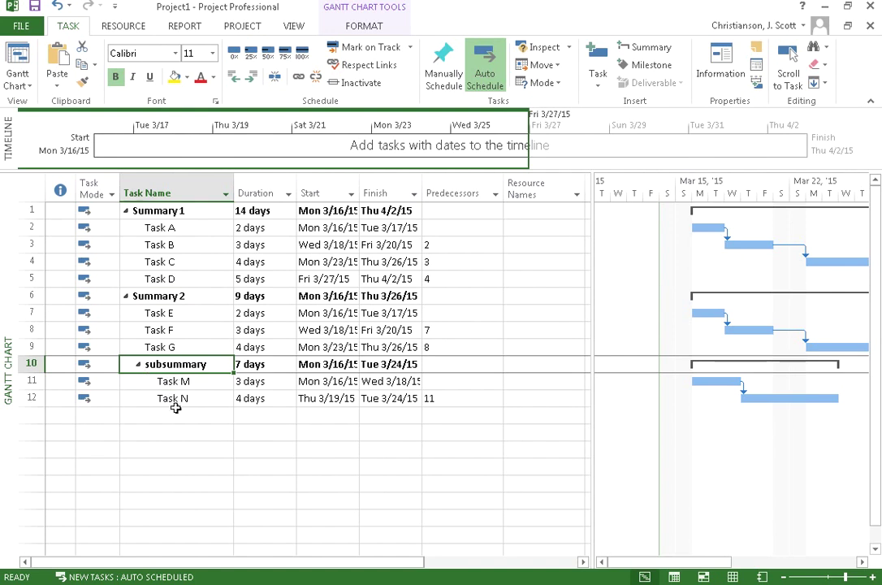
{"action": "left_click", "coordinate": [219, 449]}
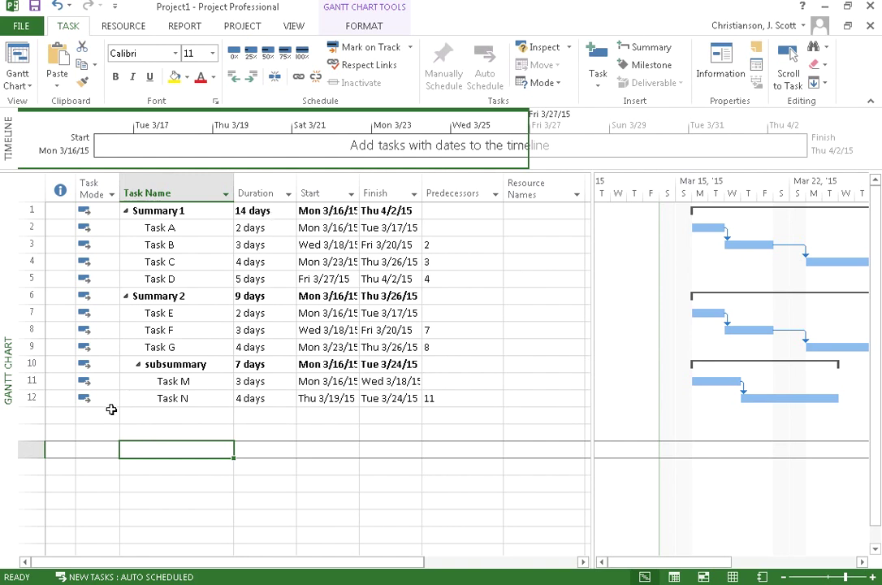
- Insert a new summary task with its placeholder subtask below Task N and outdent it two levels to the top outline level
{"action": "left_click", "coordinate": [32, 417]}
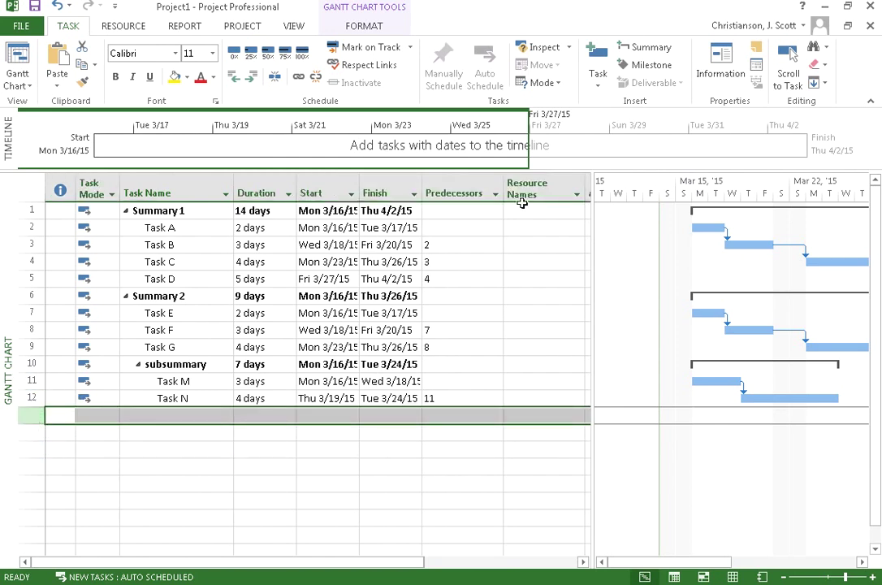
{"action": "left_click", "coordinate": [643, 51]}
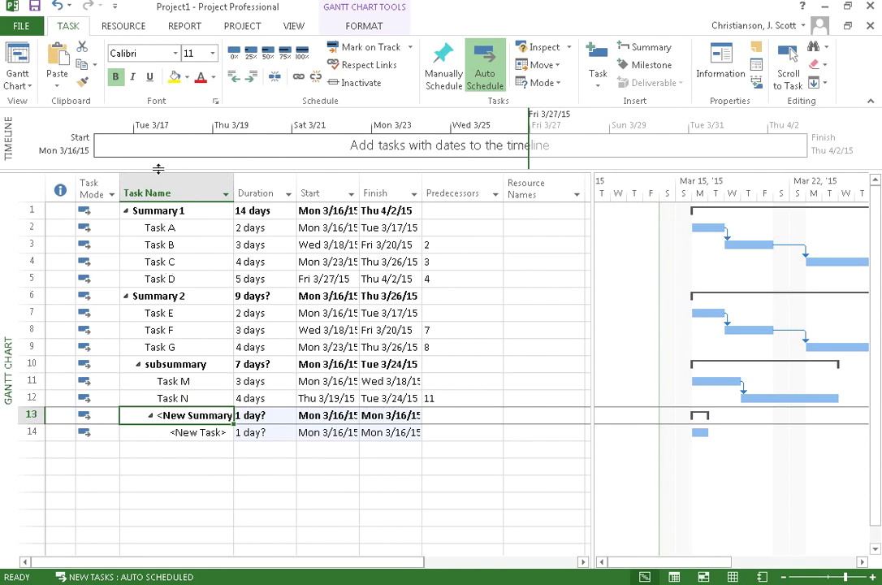
{"action": "left_click", "coordinate": [234, 77]}
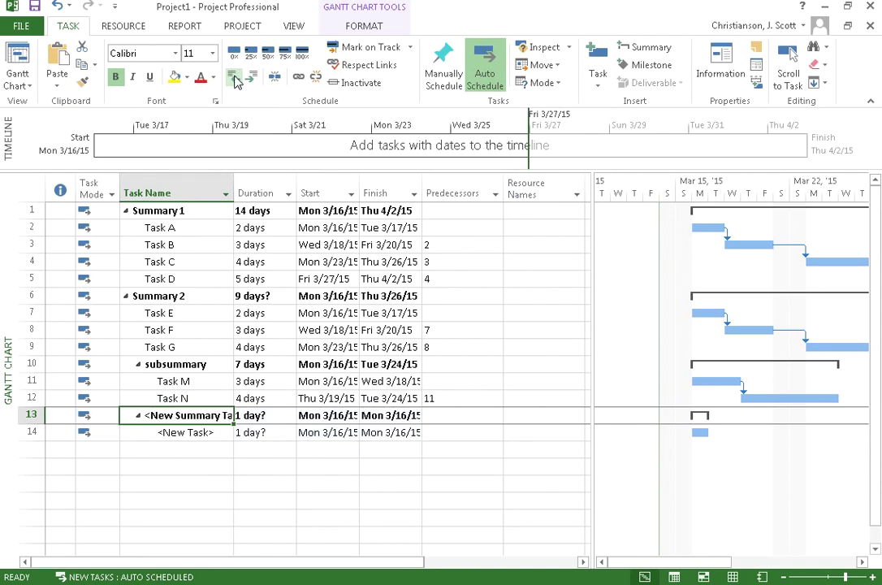
{"action": "left_click", "coordinate": [236, 79]}
{"action": "left_click", "coordinate": [191, 488]}
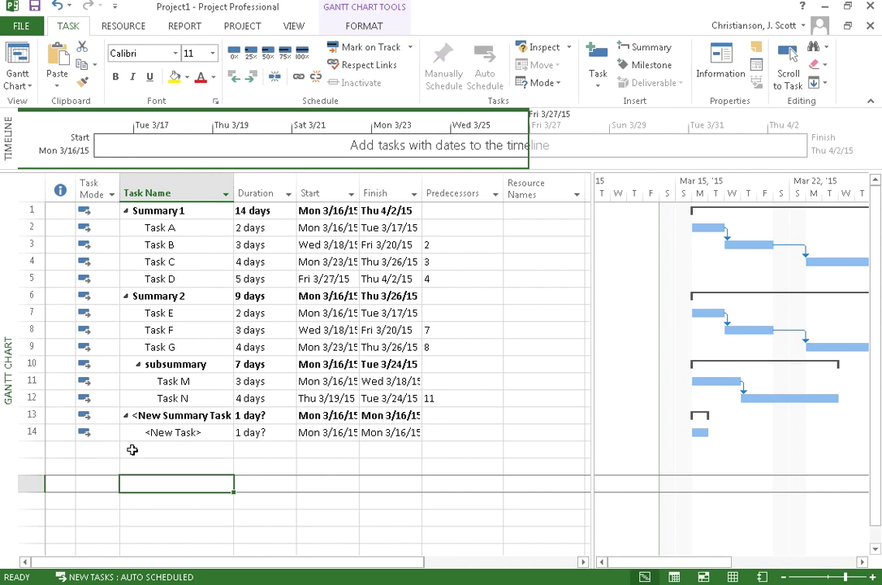
- Add a task named Foundation Complete below the placeholder subtask of the new summary task
{"action": "left_click", "coordinate": [131, 450]}
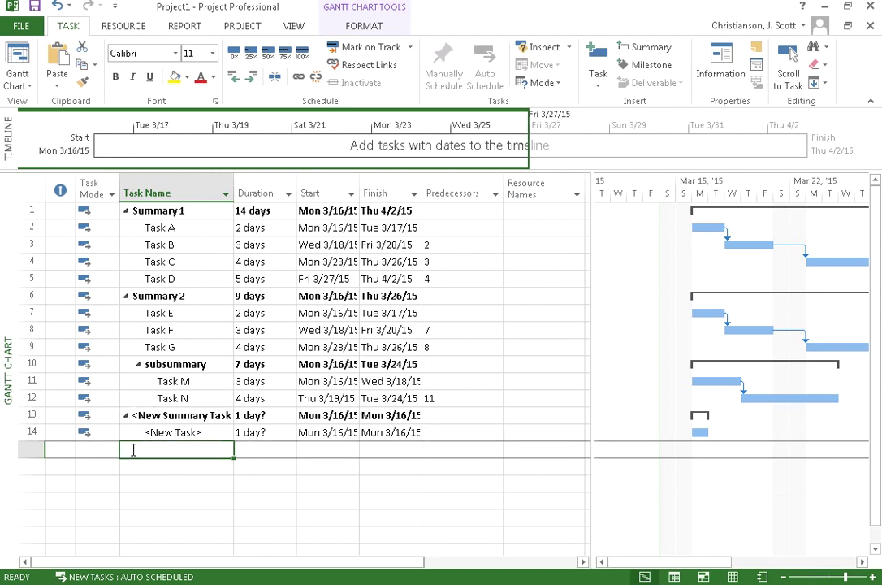
{"action": "type", "text": "Foundation"}
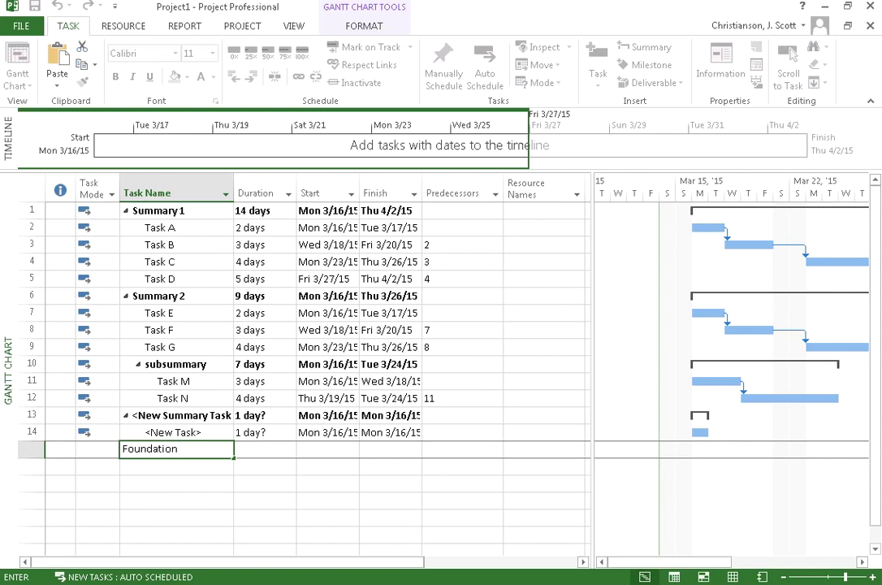
{"action": "type", "text": " Complete"}
{"action": "key", "text": "Return"}
- Mark the Foundation Complete task as a milestone in its task information
{"action": "left_click", "coordinate": [132, 449]}
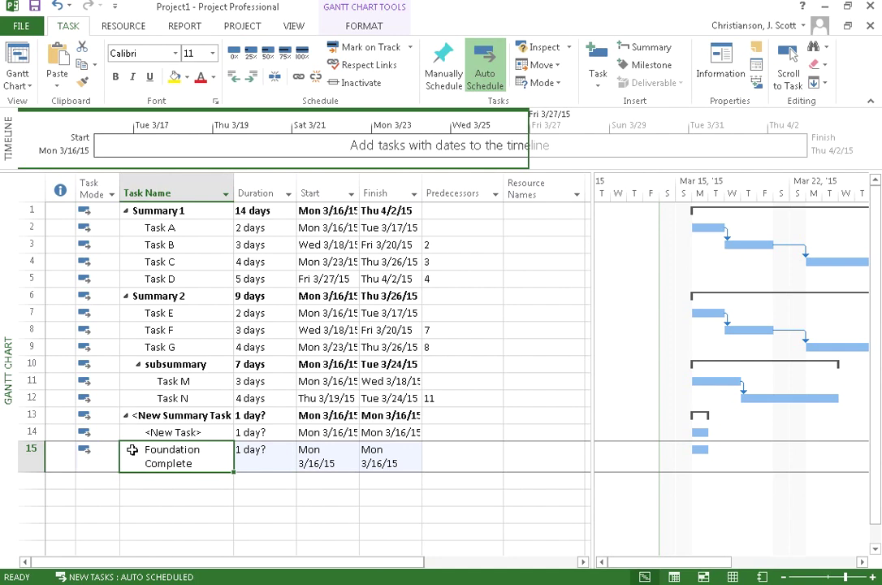
{"action": "key", "text": "F2"}
{"action": "double_click", "coordinate": [31, 457]}
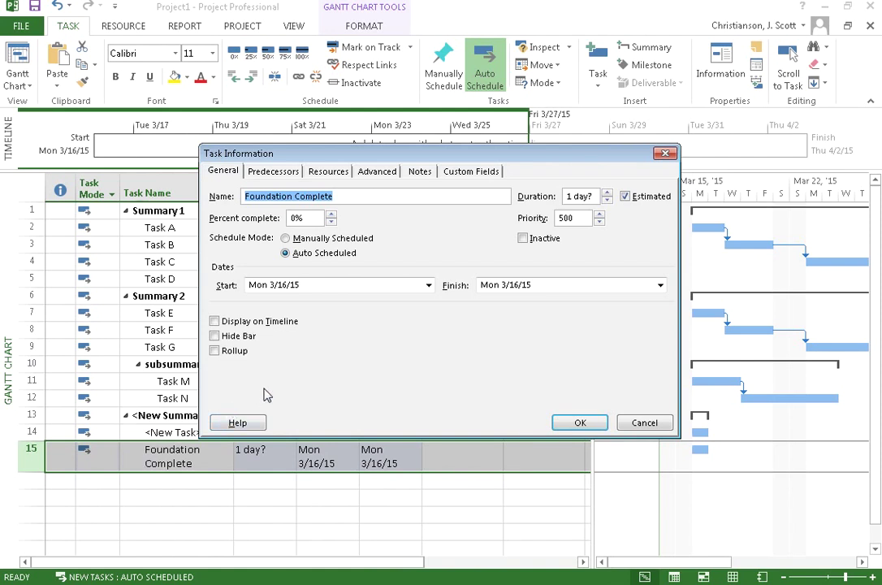
{"action": "left_click", "coordinate": [376, 172]}
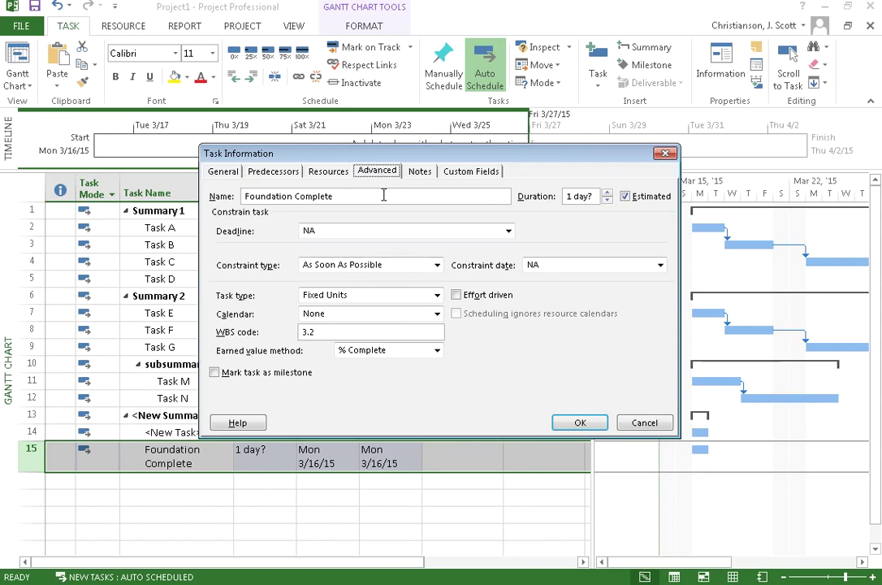
{"action": "left_click", "coordinate": [217, 371]}
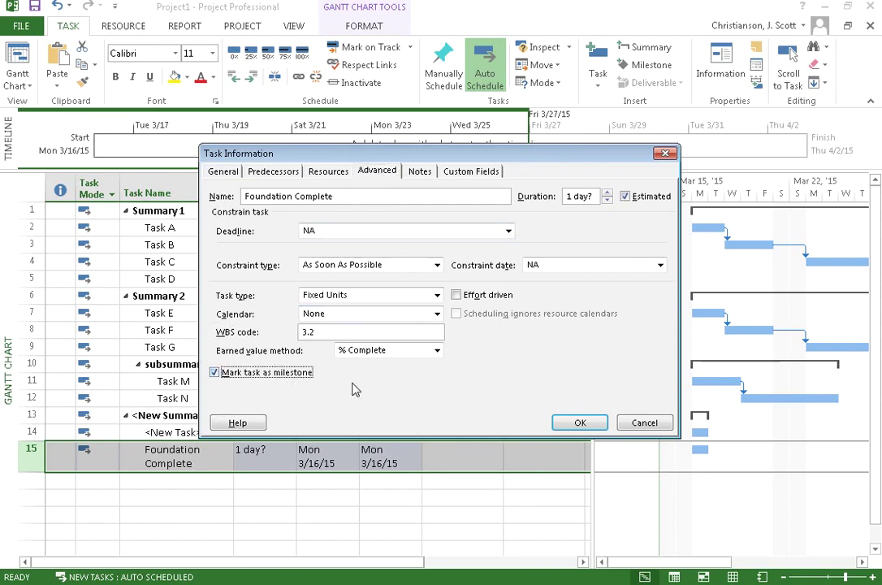
{"action": "left_click", "coordinate": [577, 422]}
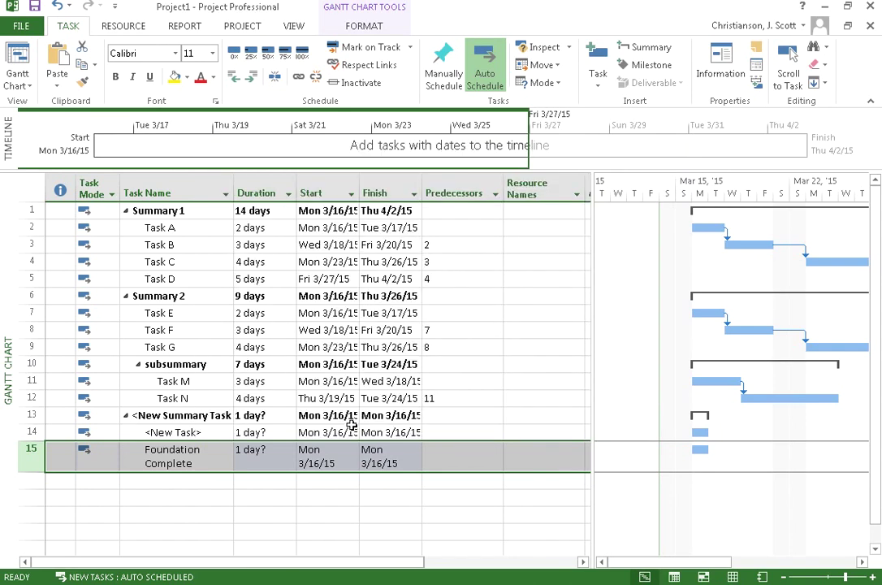
- Add a task named Foundation Complete2 directly below the Foundation Complete milestone
{"action": "left_click", "coordinate": [274, 495]}
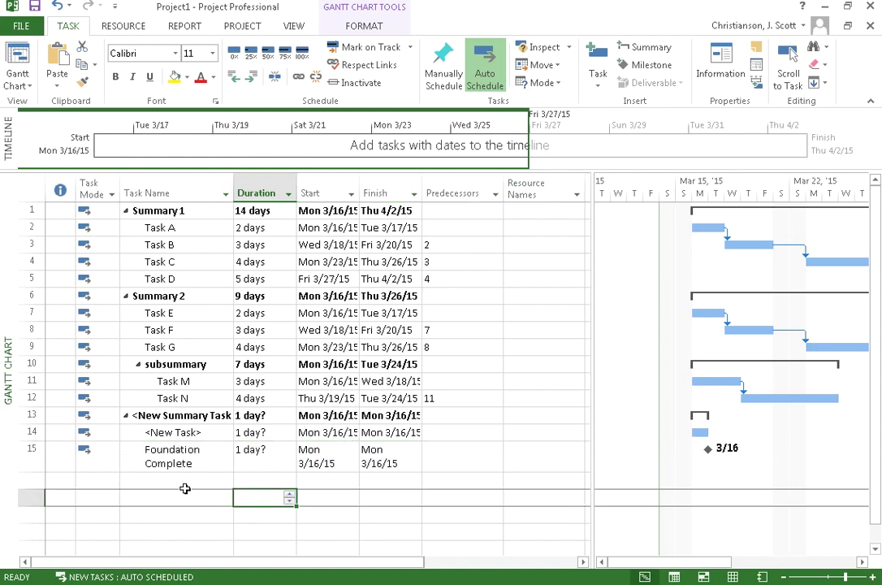
{"action": "left_click", "coordinate": [159, 477]}
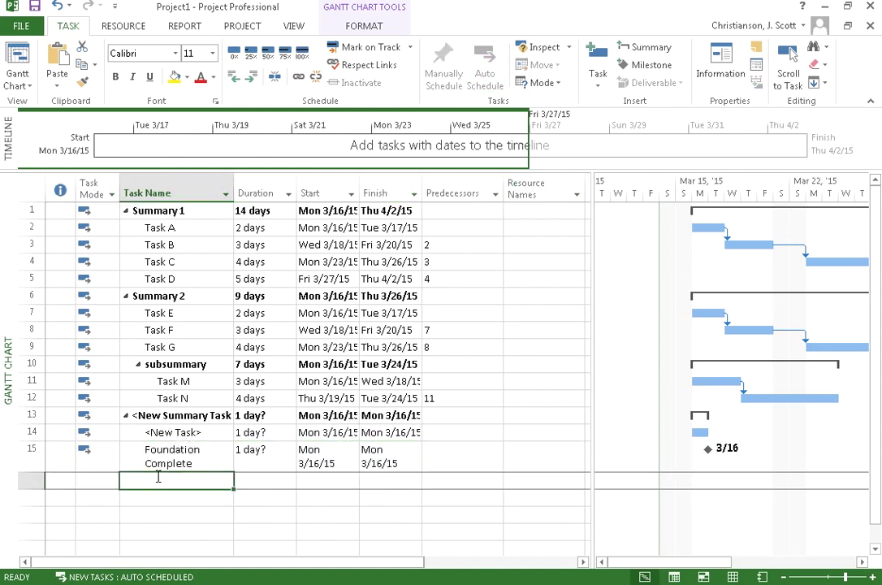
{"action": "type", "text": "Foundation Complete"}
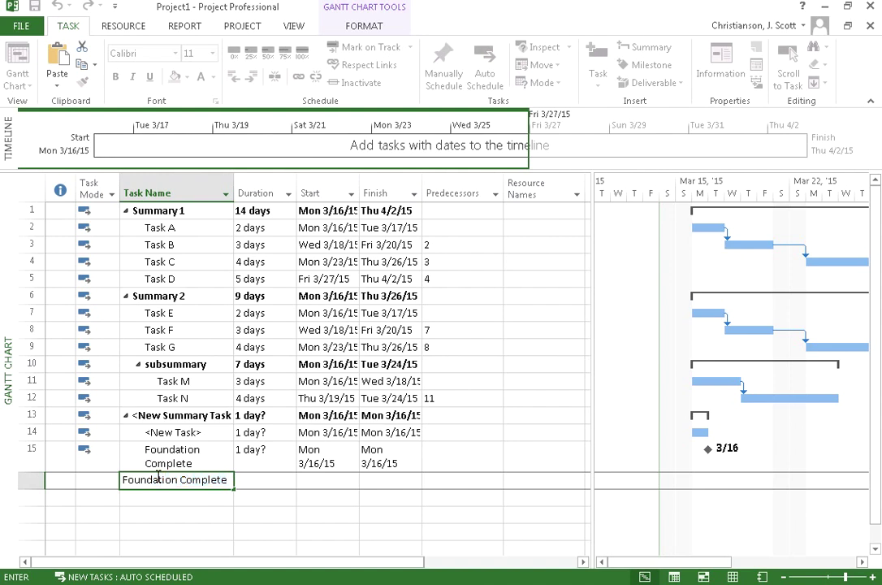
{"action": "type", "text": "2"}
{"action": "key", "text": "Return"}
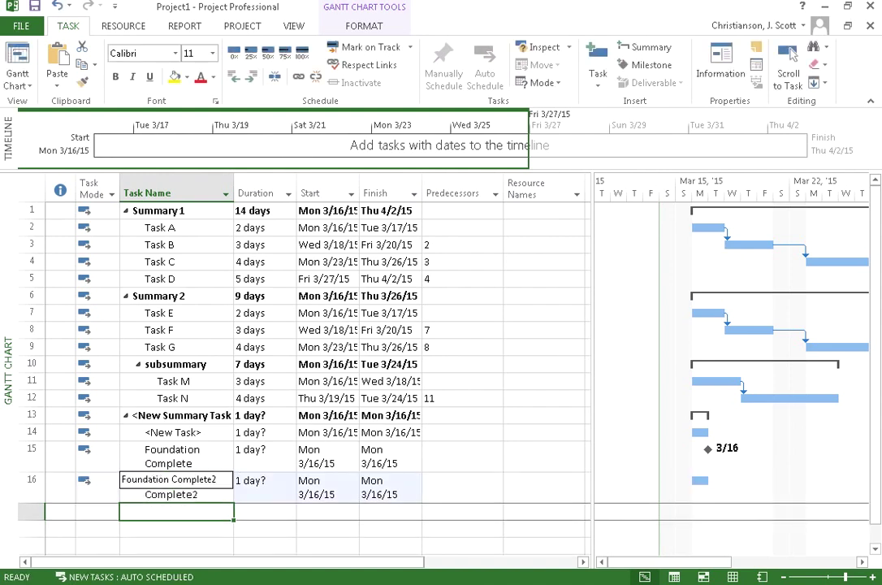
- Set the duration of the Foundation Complete2 task to 0 days
{"action": "left_click", "coordinate": [287, 489]}
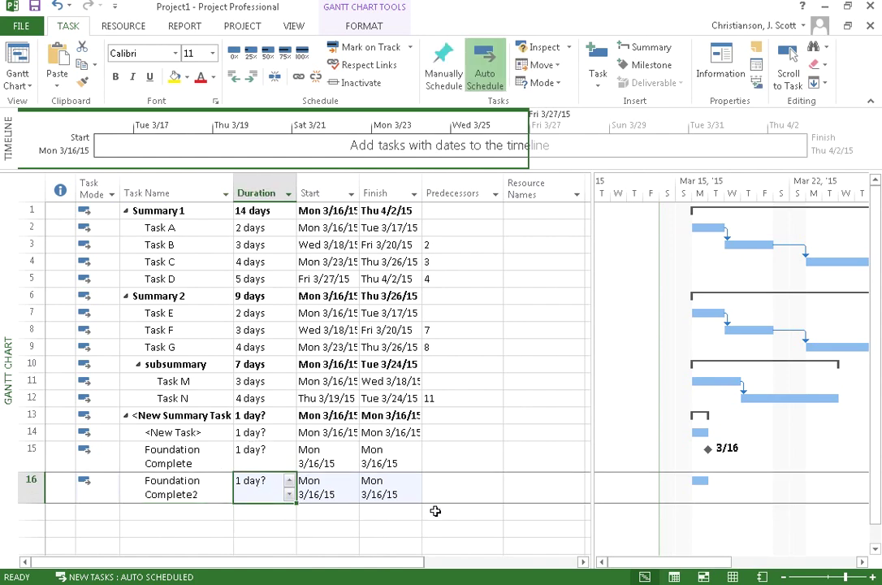
{"action": "type", "text": "0"}
{"action": "key", "text": "Return"}
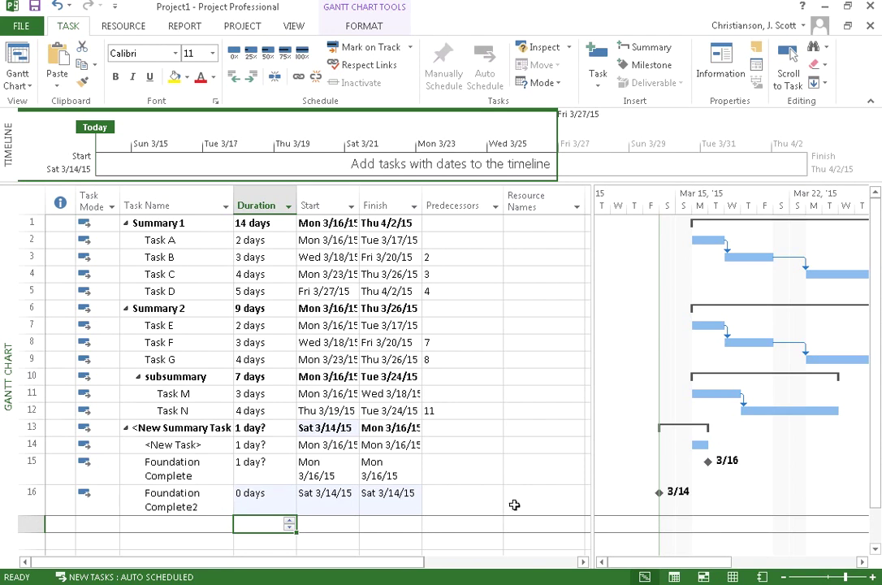
- Remove the milestone marking from the Foundation Complete2 task in its advanced task information
{"action": "double_click", "coordinate": [33, 499]}
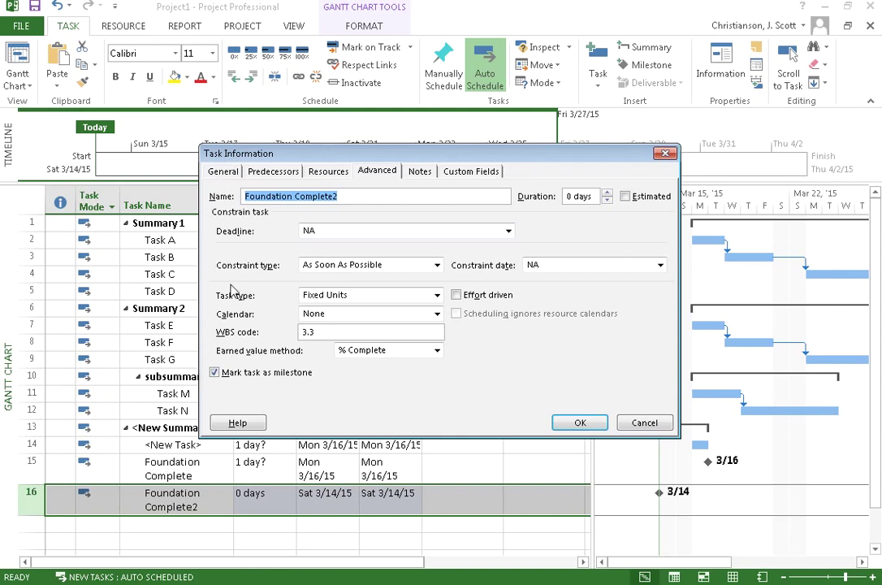
{"action": "left_click", "coordinate": [215, 375]}
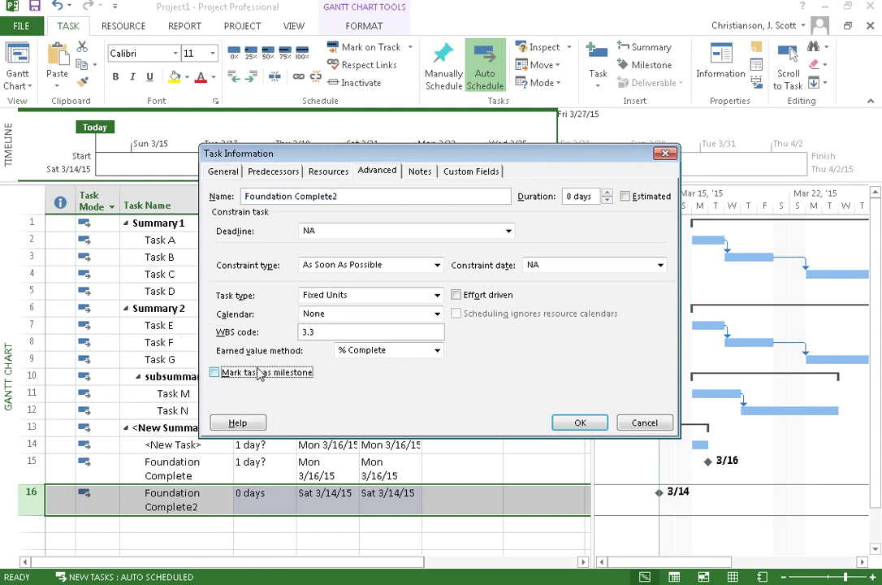
{"action": "left_click", "coordinate": [580, 423]}
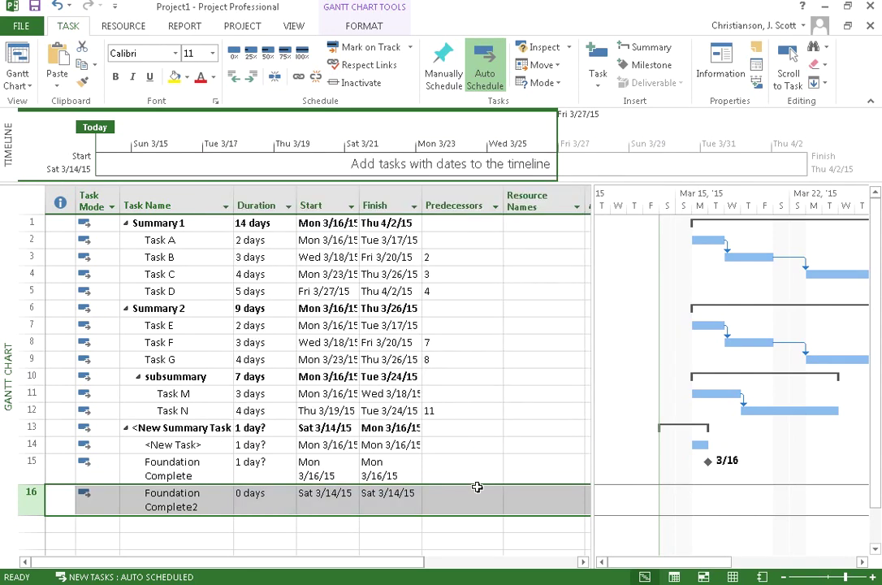